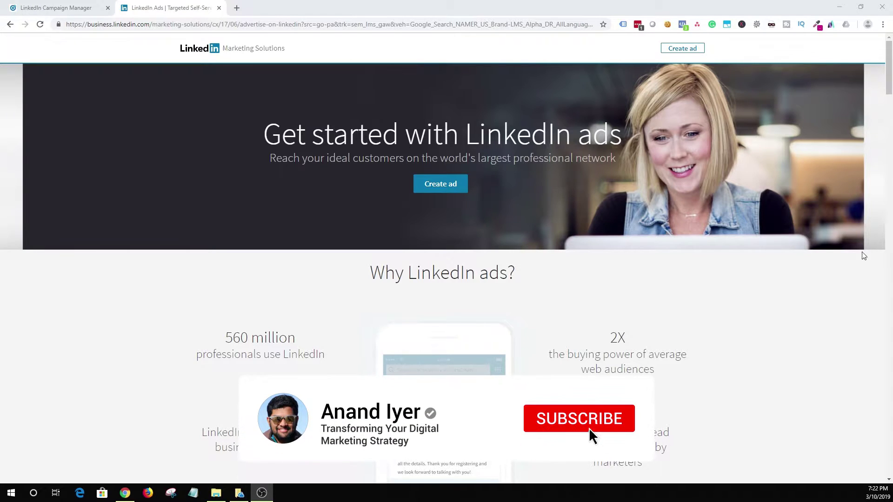
# Step: Review the LinkedIn ads overview page, covering ad formats, professional targeting, Matched Audiences, conversion tracking, Lead Gen Forms and budget options
pyautogui.scroll(-4, 889, 61)
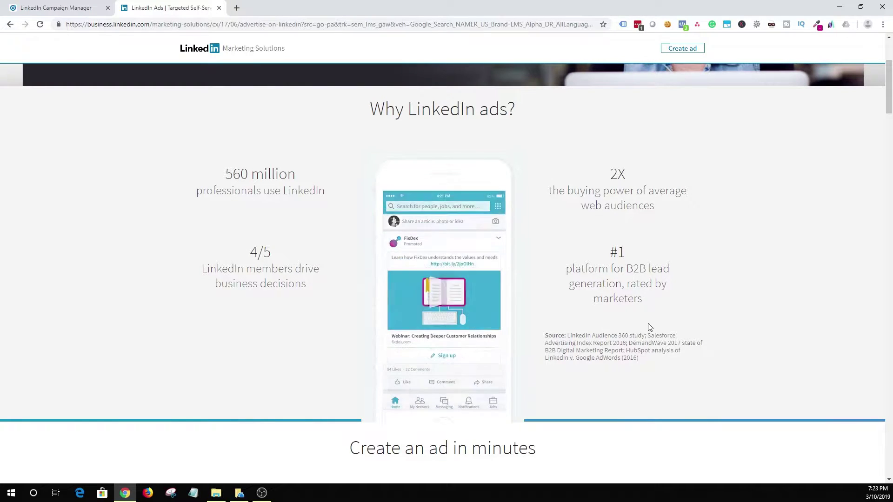
pyautogui.scroll(-9, 654, 325)
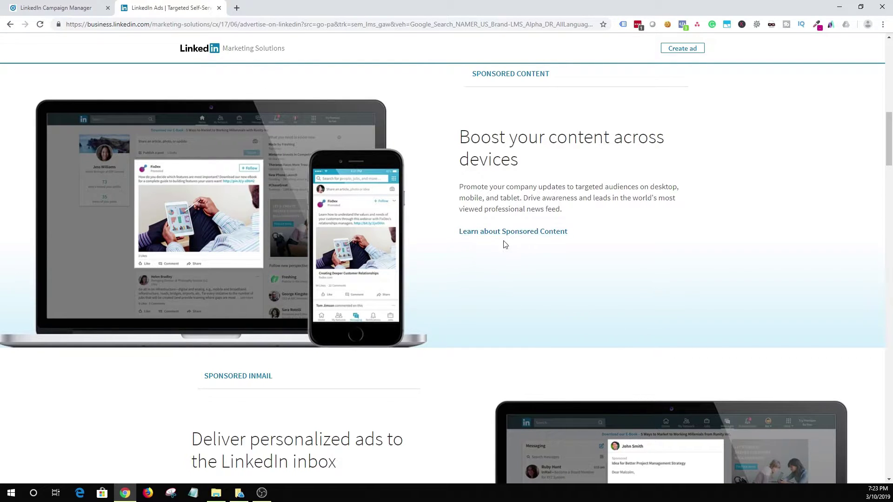
pyautogui.scroll(-5, 556, 272)
pyautogui.scroll(-5, 270, 316)
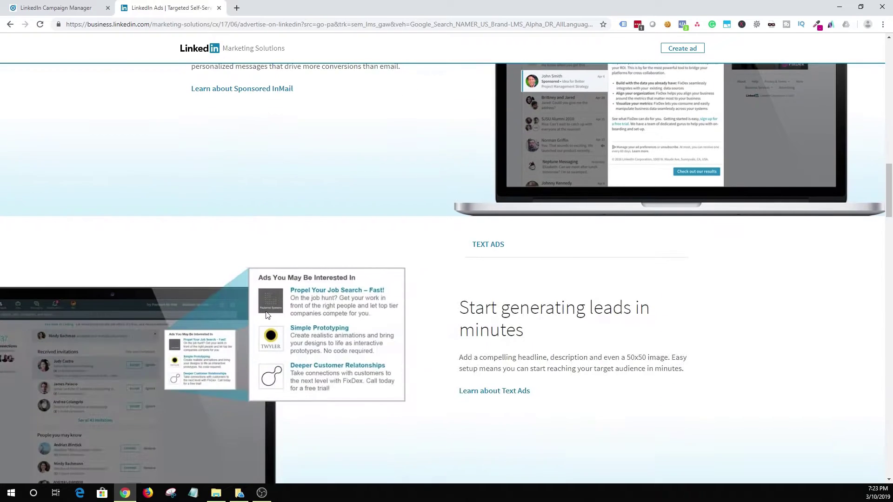
pyautogui.scroll(-5, 461, 291)
pyautogui.scroll(-5, 462, 292)
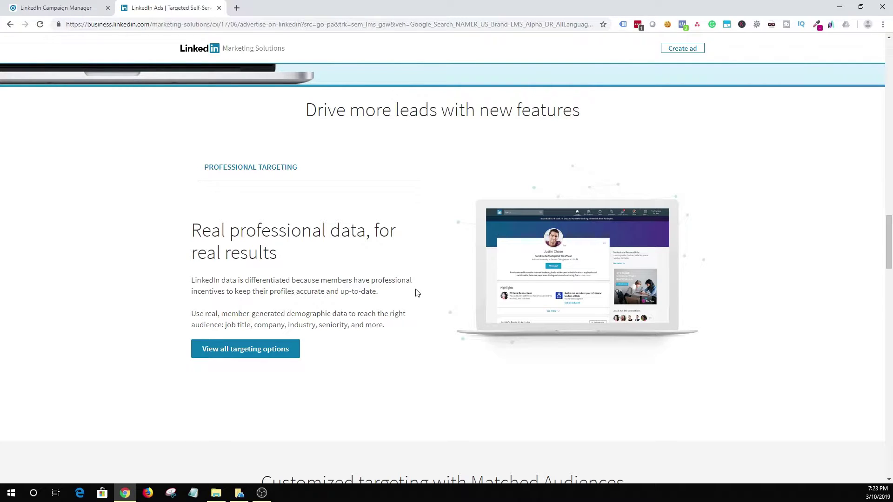
pyautogui.scroll(-5, 418, 292)
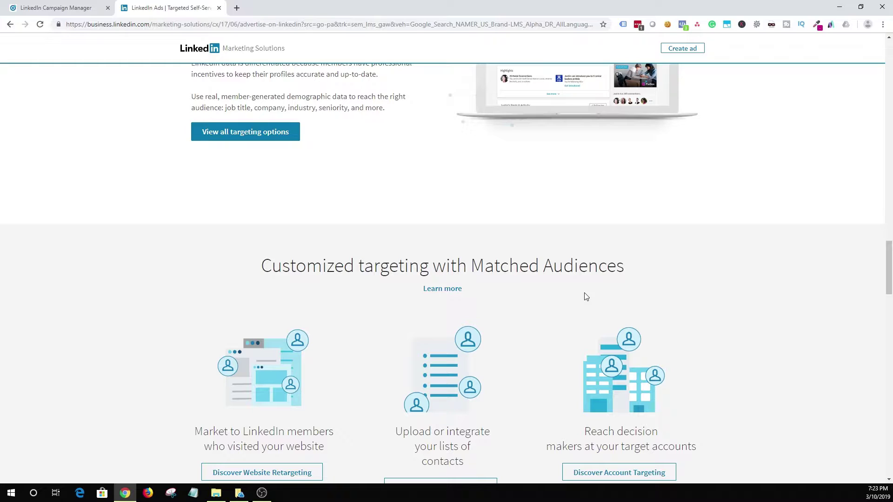
pyautogui.scroll(-5, 586, 296)
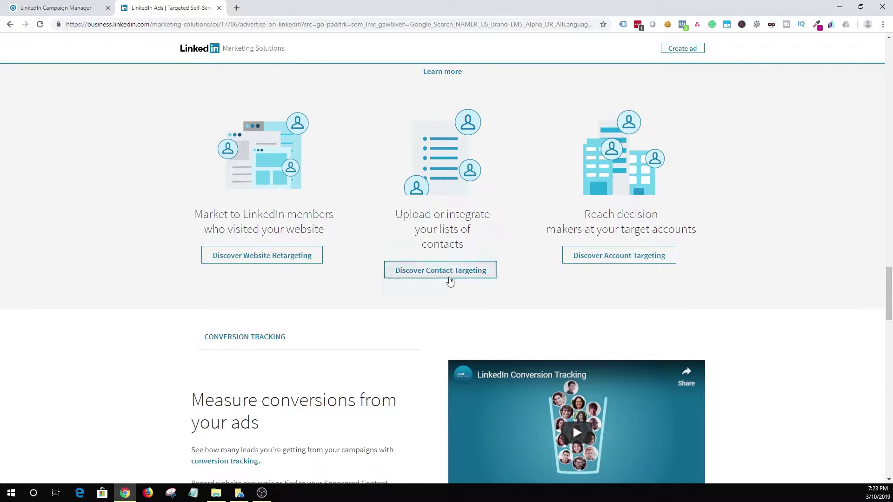
pyautogui.click(283, 262)
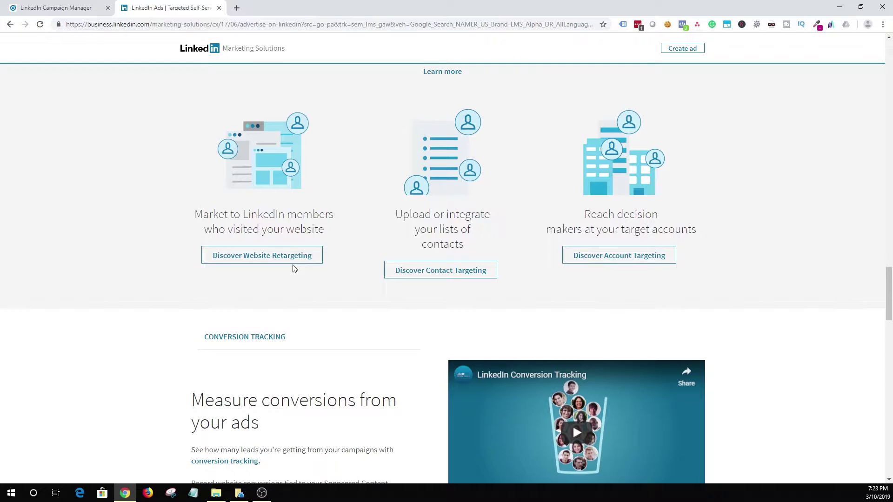
pyautogui.scroll(-5, 345, 274)
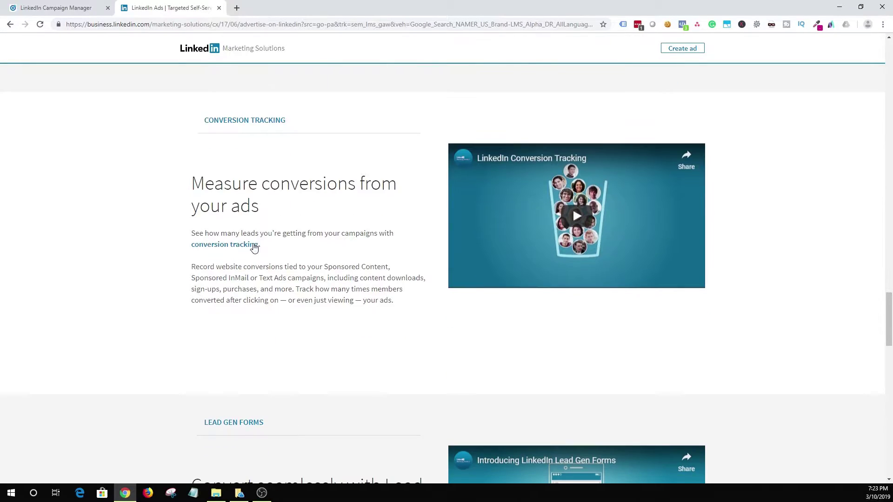
pyautogui.scroll(-10, 385, 252)
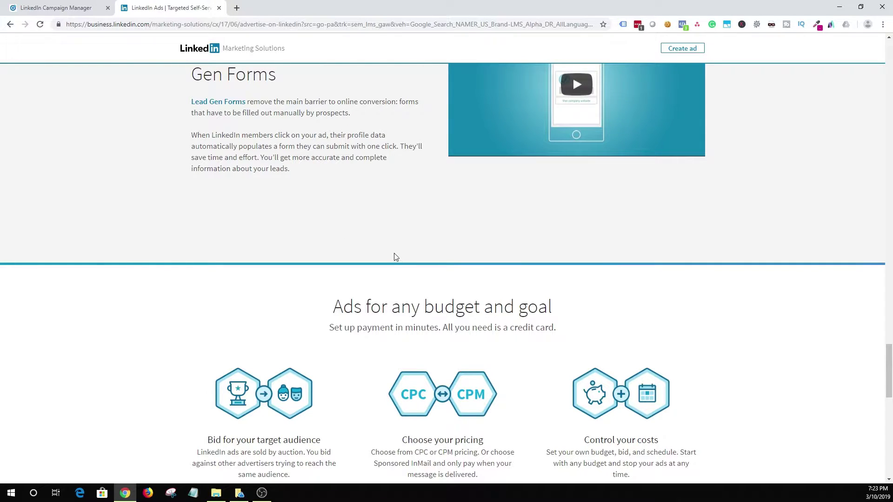
# Step: Switch to LinkedIn Campaign Manager and open the Insight Tag installation options from the account assets
pyautogui.click(67, 5)
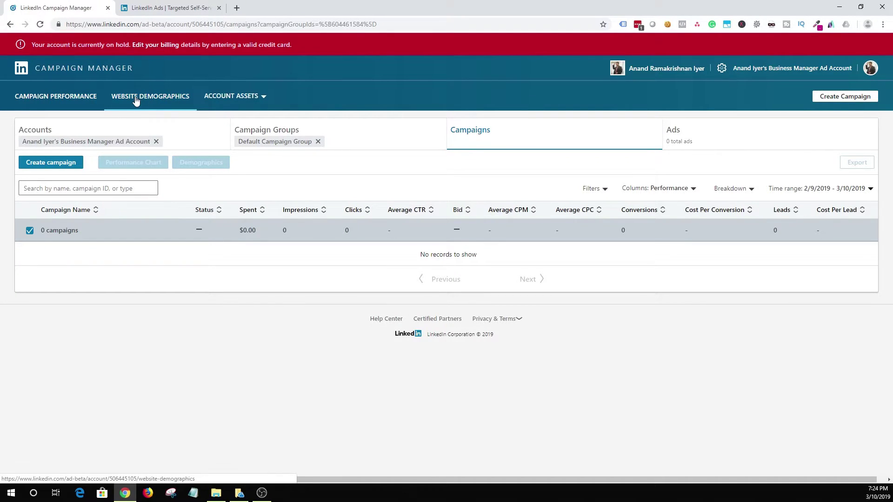
pyautogui.click(243, 98)
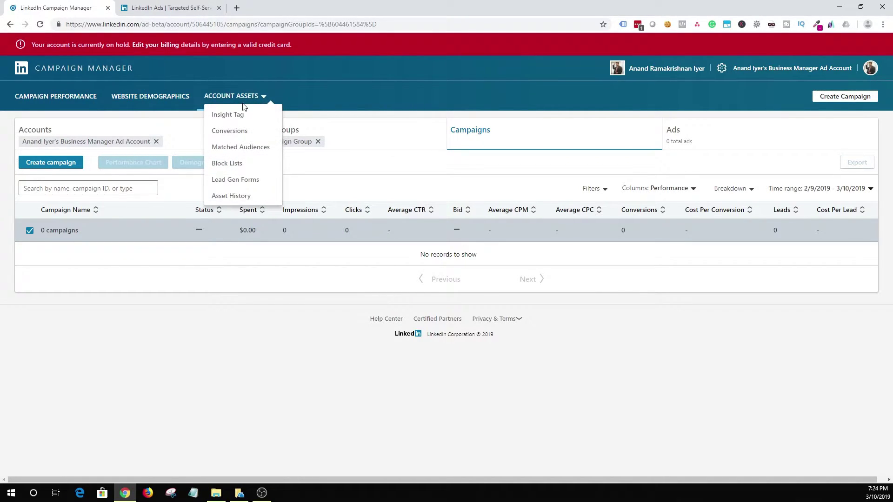
pyautogui.click(225, 116)
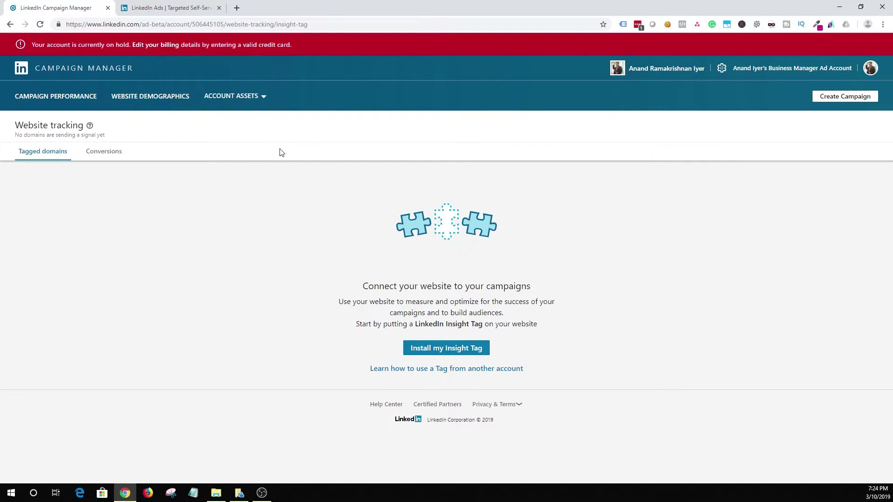
pyautogui.click(449, 348)
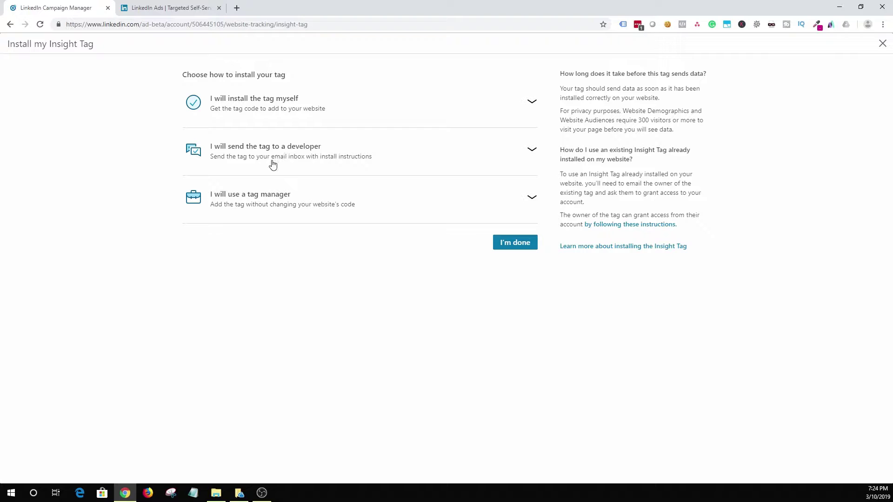
# Step: Show the Insight Tag code for self-installation and highlight the instruction on placing it right above the closing HTML body tag
pyautogui.click(506, 105)
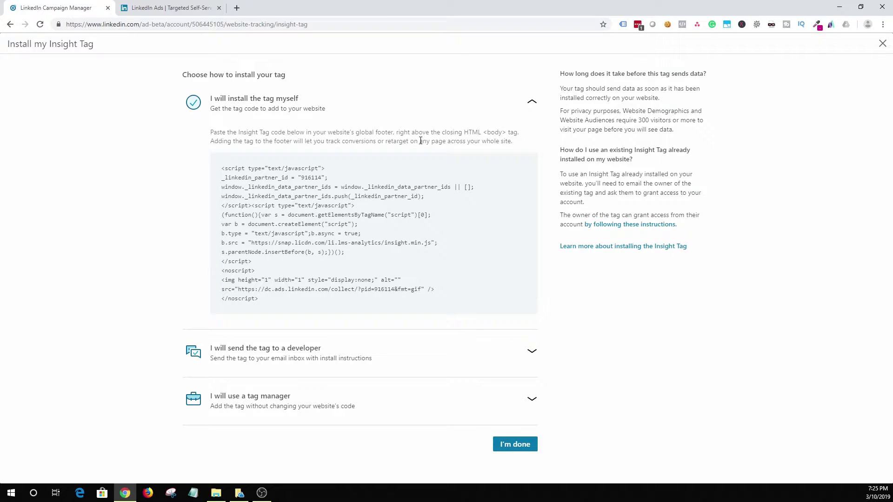
pyautogui.moveTo(395, 135); pyautogui.dragTo(483, 143)
pyautogui.moveTo(504, 133); pyautogui.dragTo(511, 134)
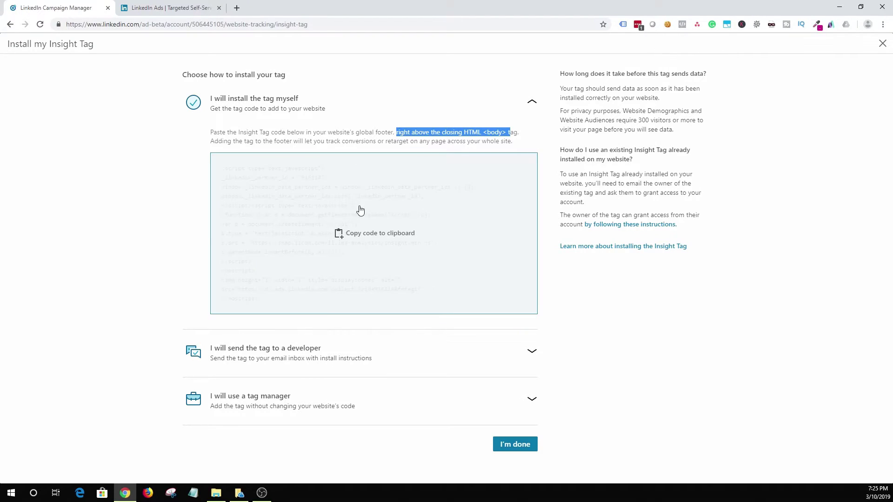
# Step: Search Google in a new browser tab for "insert header and footer" and look through the results for a plugin
pyautogui.click(237, 8)
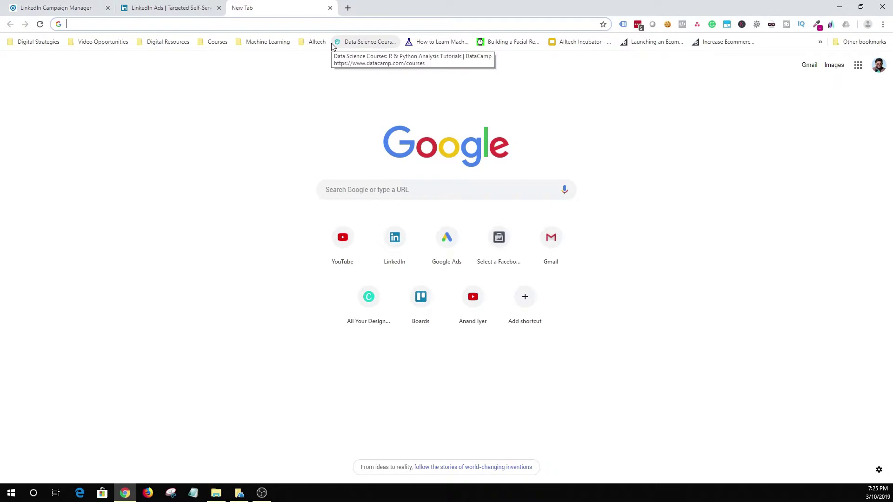
pyautogui.write('inse')
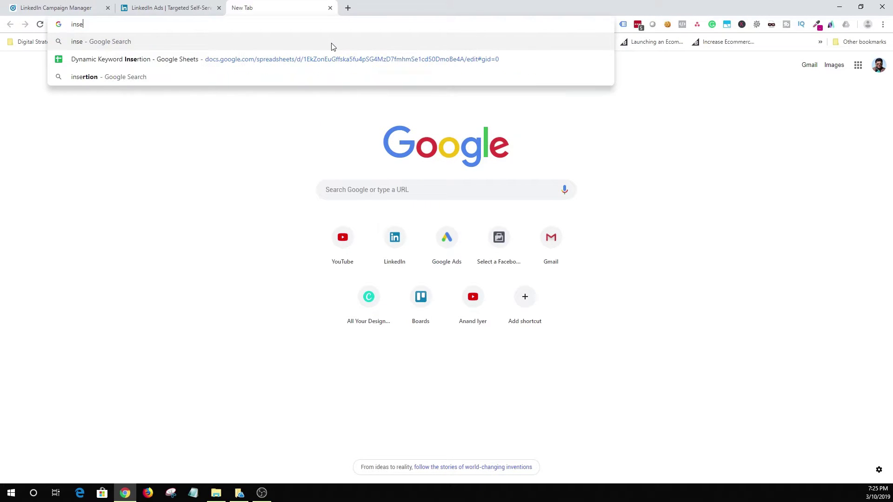
pyautogui.write('rt header and footer')
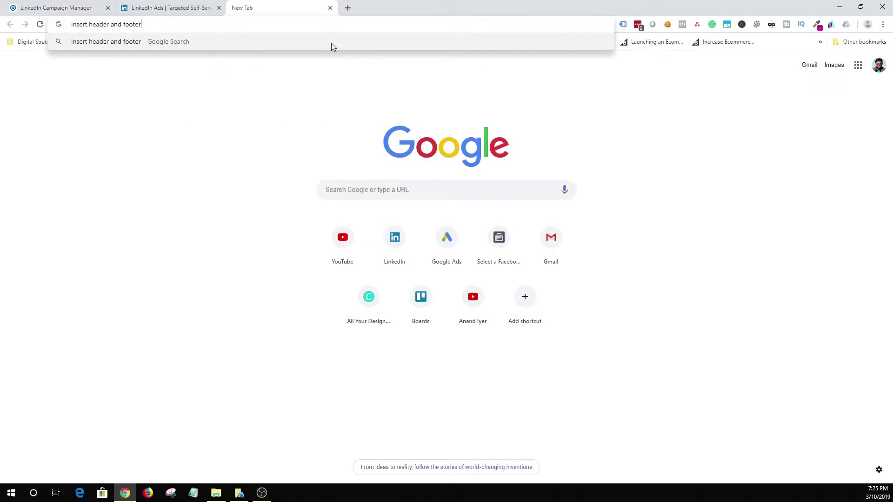
pyautogui.press('Return')
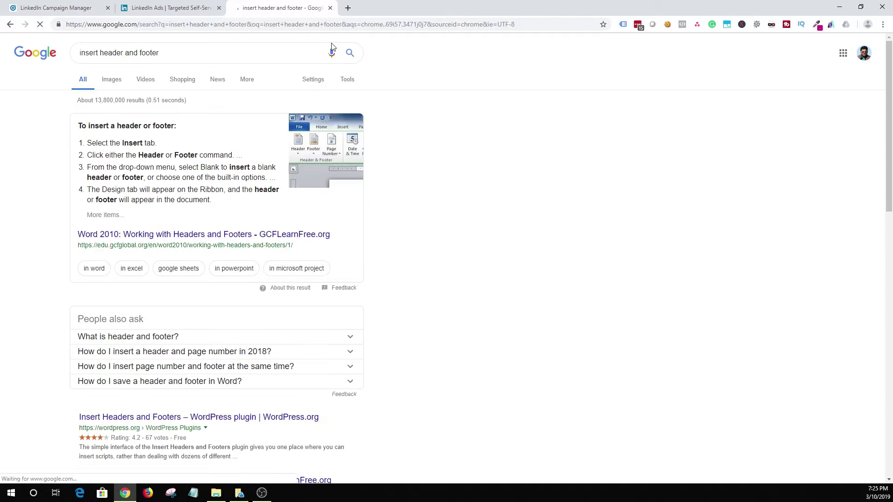
pyautogui.scroll(-5, 288, 270)
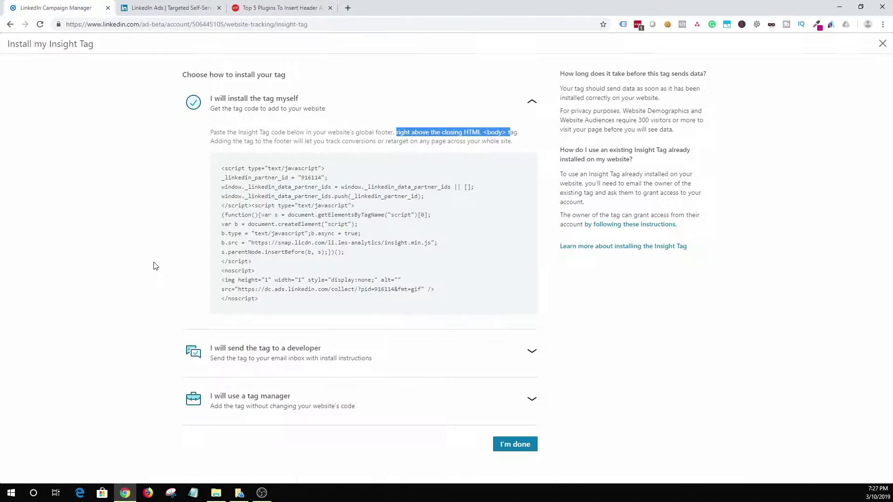
# Step: Show the tag manager installation option, open its Google tag manager instructions, and open tagmanager.google.com in a separate browser tab
pyautogui.click(289, 398)
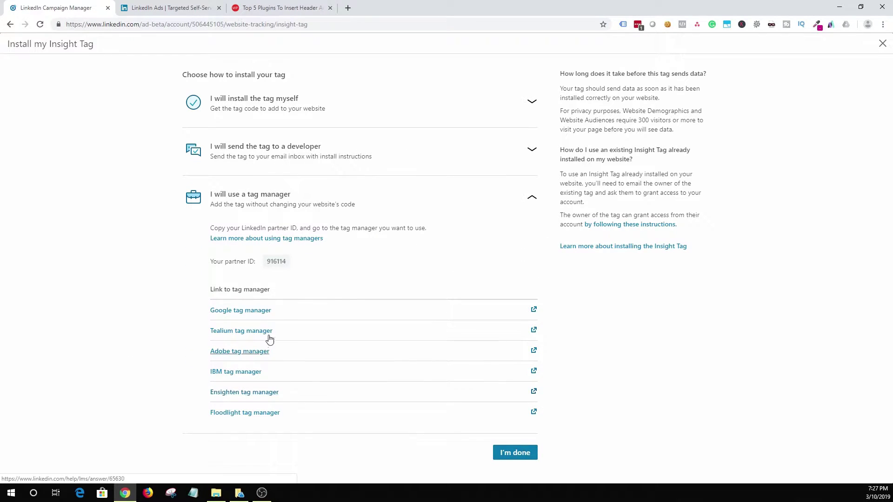
pyautogui.click(243, 311)
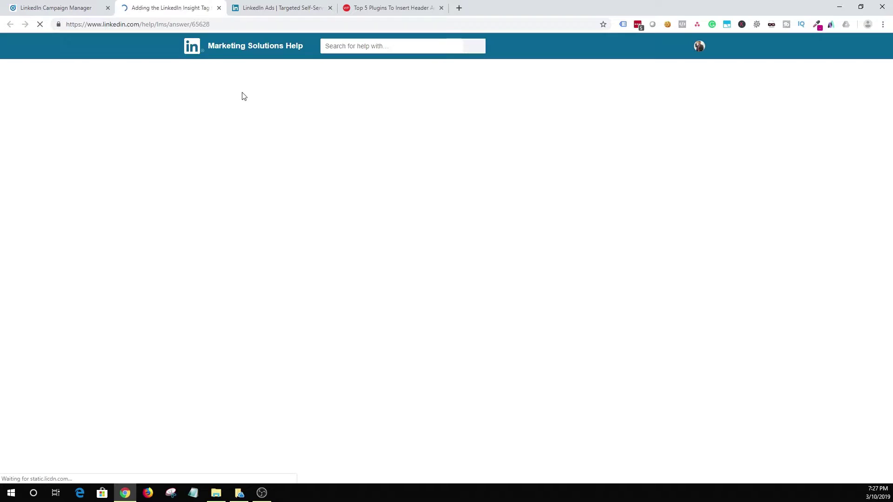
pyautogui.rightClick(262, 120)
pyautogui.click(269, 127)
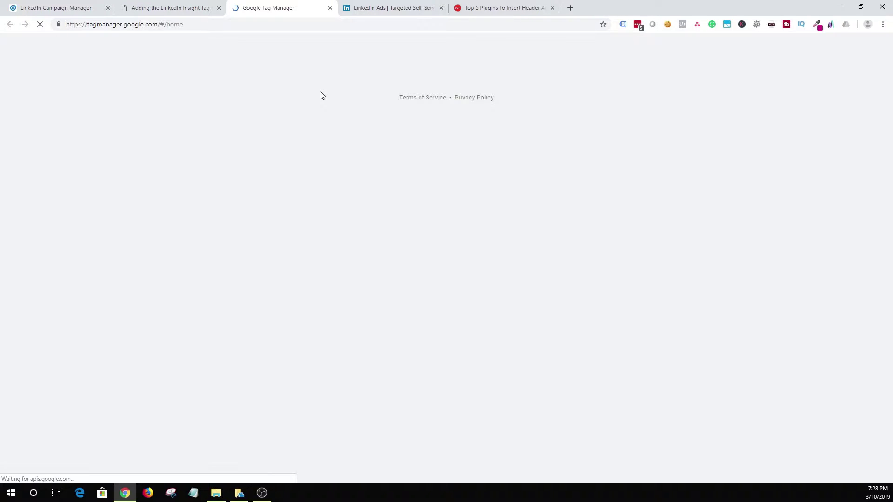
# Step: Open the tag list of the website's container in Google Tag Manager and check LinkedIn's instructions for adding the Insight Tag
pyautogui.click(217, 155)
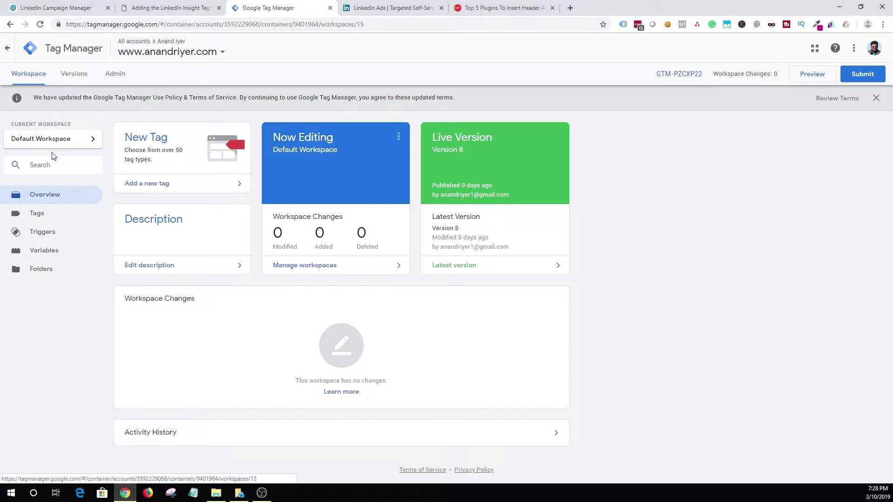
pyautogui.click(54, 217)
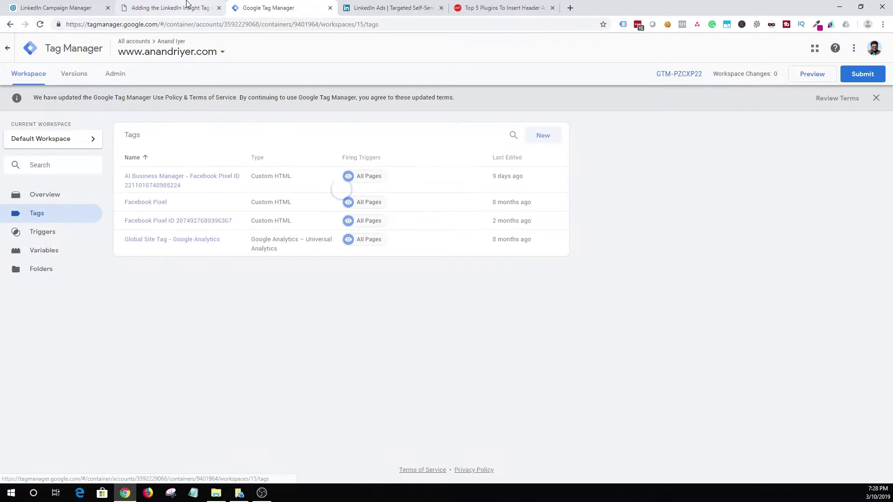
pyautogui.click(188, 4)
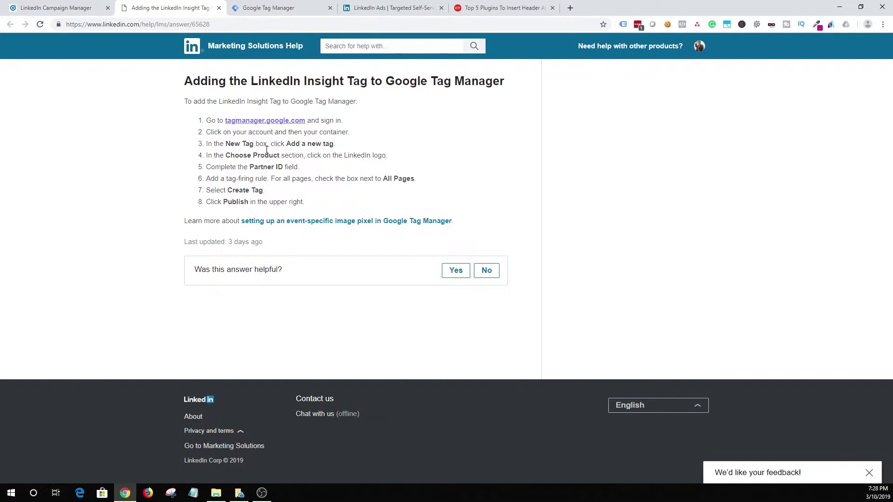
pyautogui.click(261, 8)
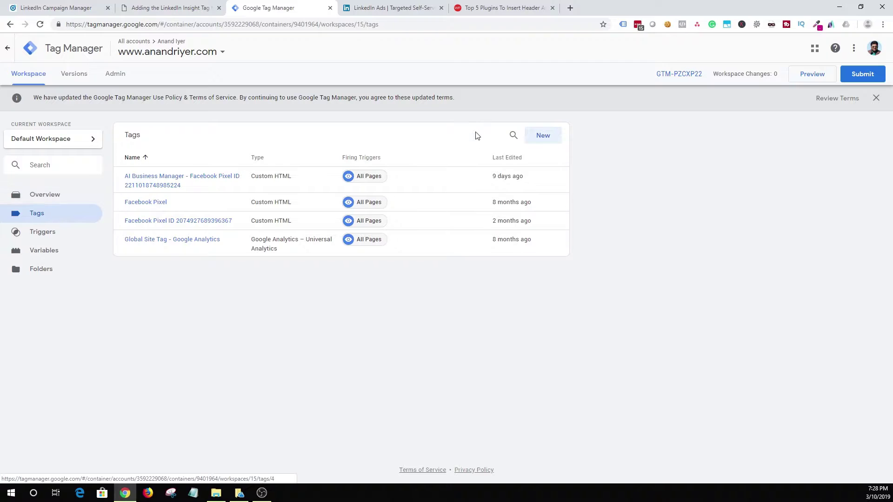
# Step: Create a new tag in the container and name it "Linkedin Insight Tag"
pyautogui.click(543, 136)
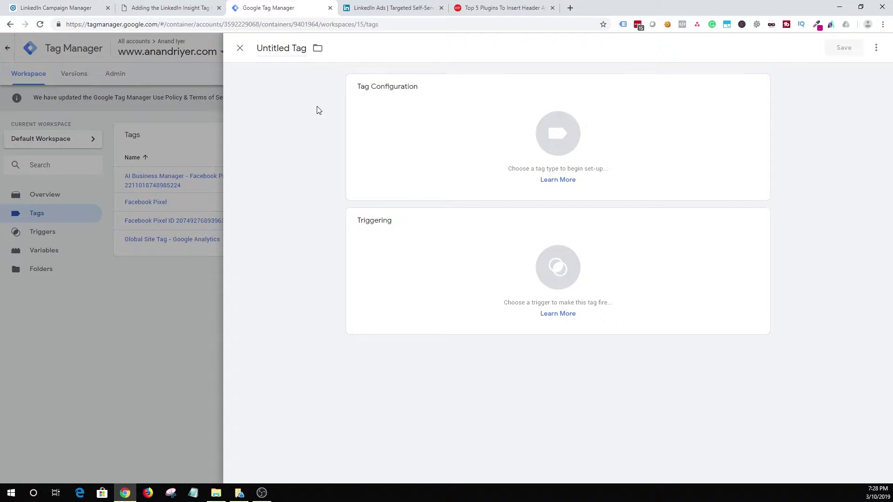
pyautogui.tripleClick(295, 48)
pyautogui.write('Linkedin IN')
pyautogui.press('BackSpace')
pyautogui.write('nsight Tag')
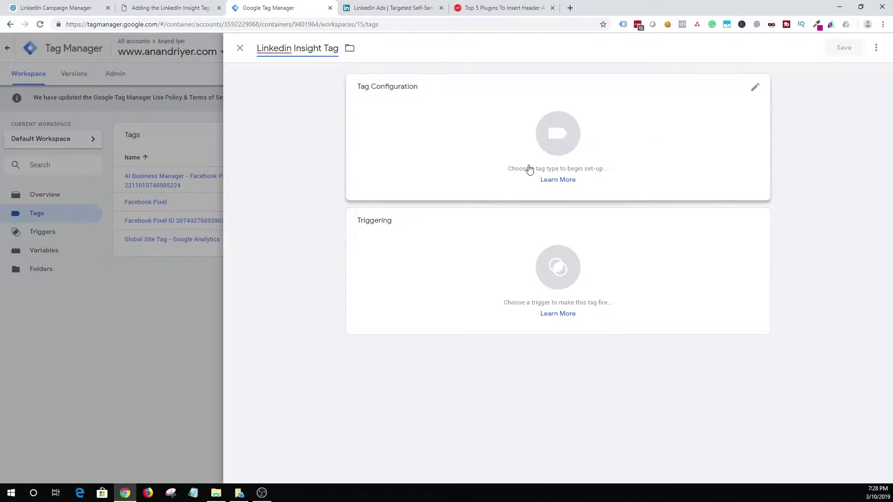
# Step: Set the new tag's type to LinkedIn Insight in its tag configuration
pyautogui.click(563, 140)
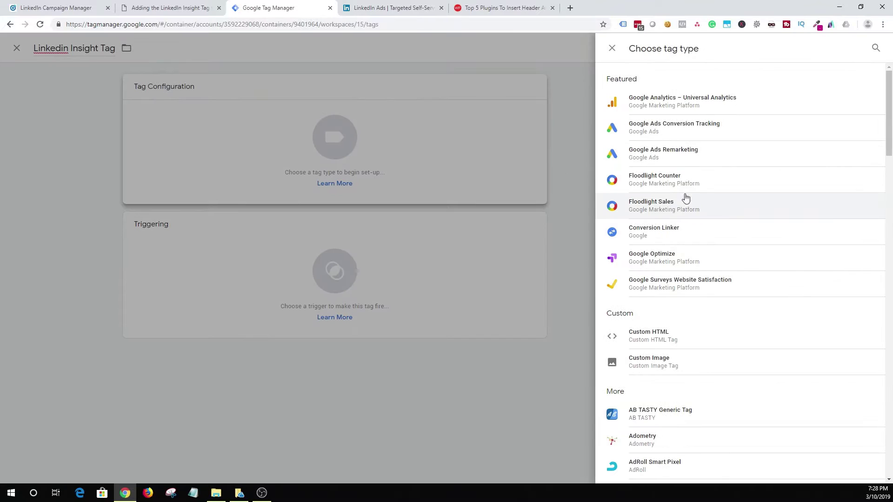
pyautogui.scroll(-5, 680, 286)
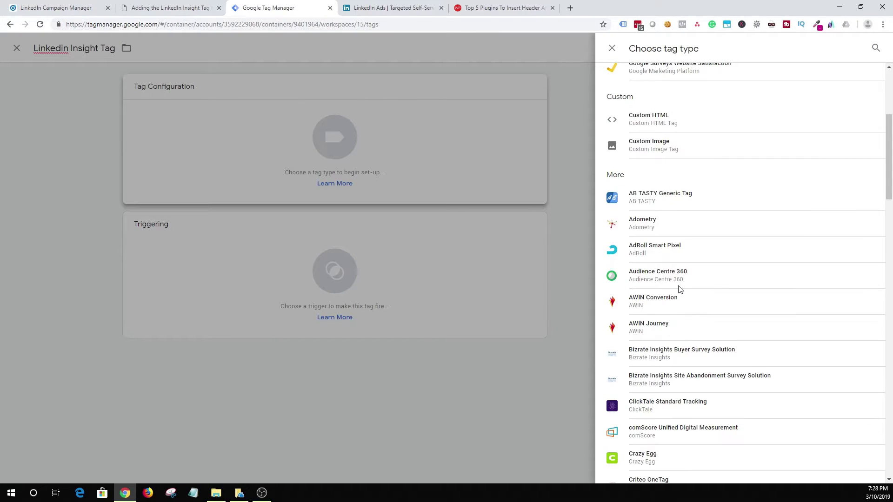
pyautogui.scroll(-9, 680, 286)
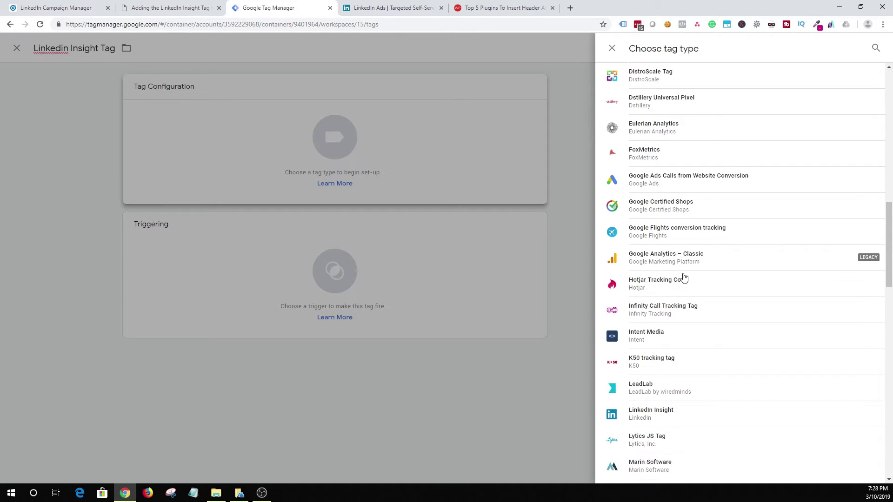
pyautogui.click(668, 414)
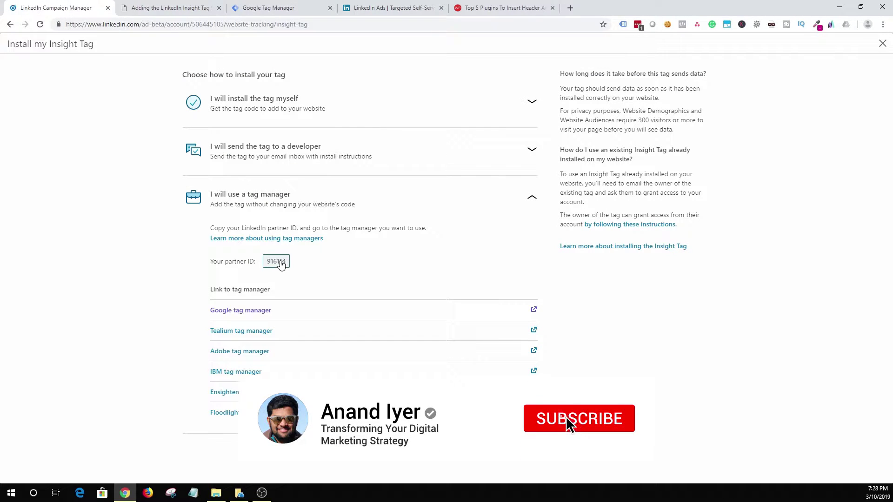
# Step: Copy the LinkedIn partner ID from Campaign Manager and paste it as the Partner ID of the tag in Google Tag Manager
pyautogui.click(279, 262)
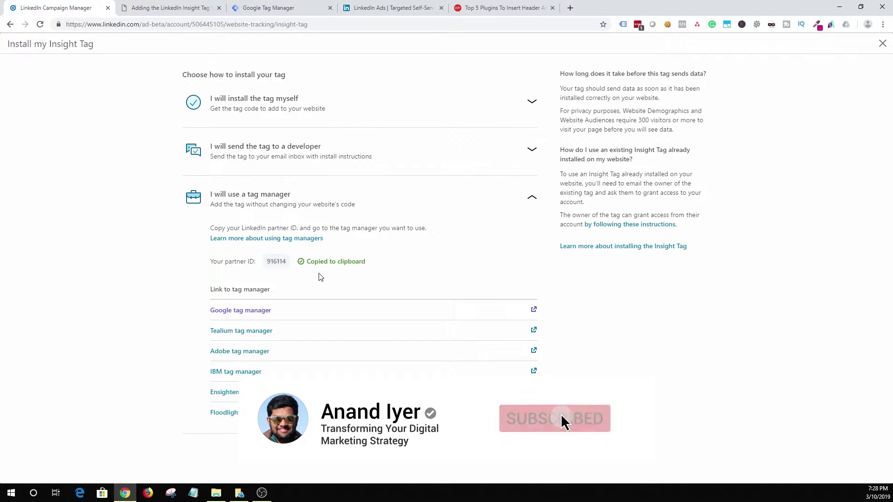
pyautogui.click(268, 8)
pyautogui.click(412, 179)
pyautogui.hotkey('ctrl', 'v')
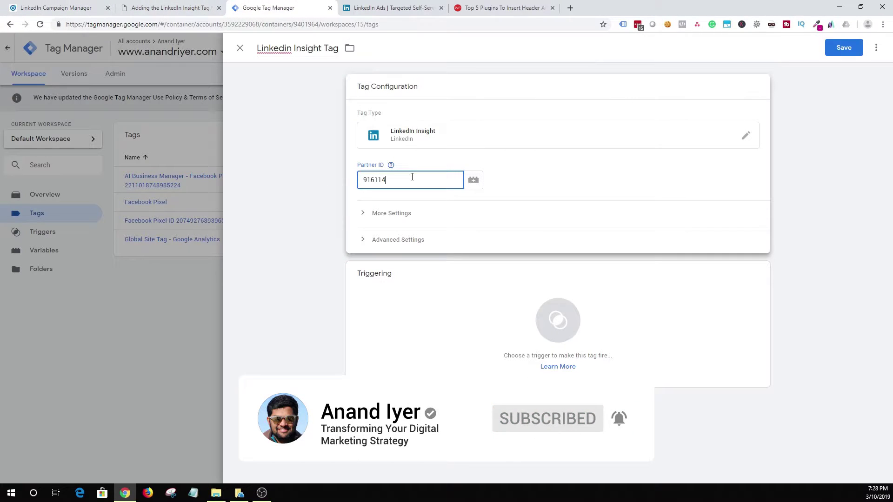
# Step: Set the LinkedIn Insight tag to fire on the All Pages trigger and save the tag
pyautogui.click(170, 8)
pyautogui.click(268, 8)
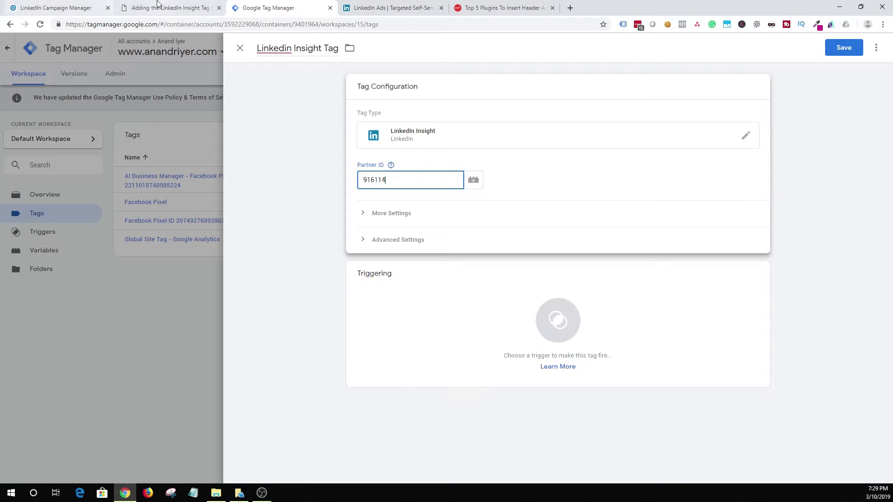
pyautogui.click(158, 7)
pyautogui.click(284, 7)
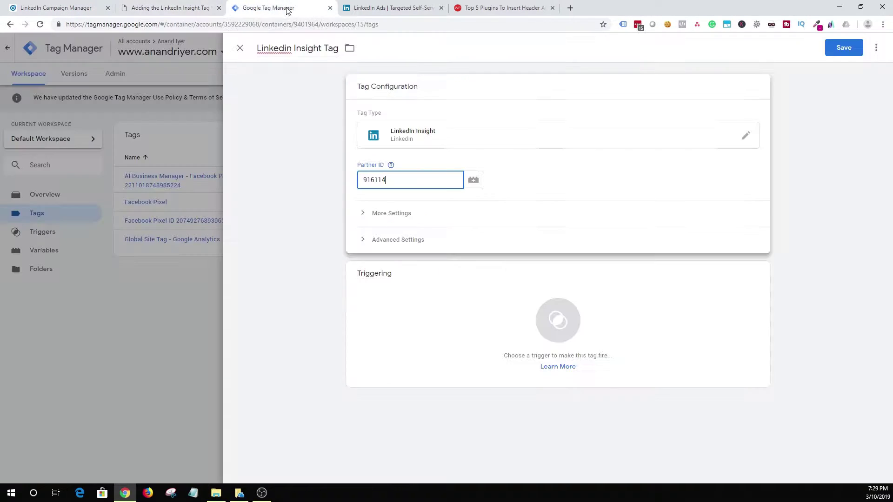
pyautogui.click(379, 286)
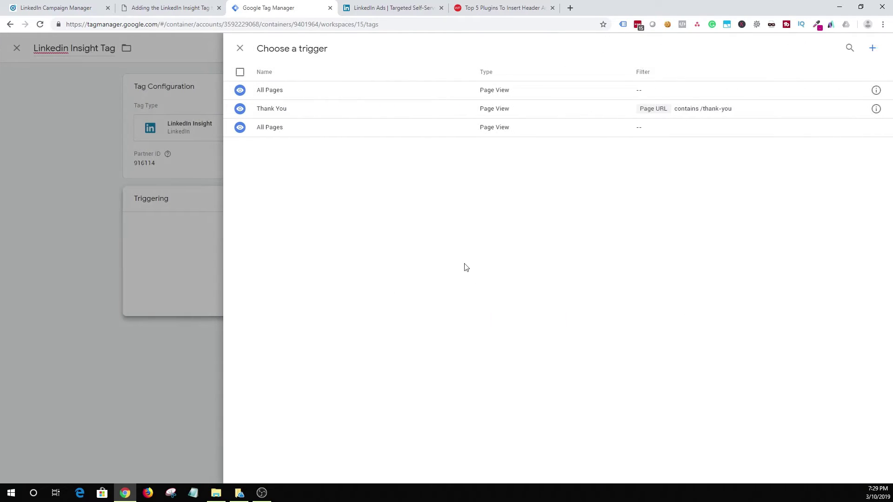
pyautogui.click(278, 90)
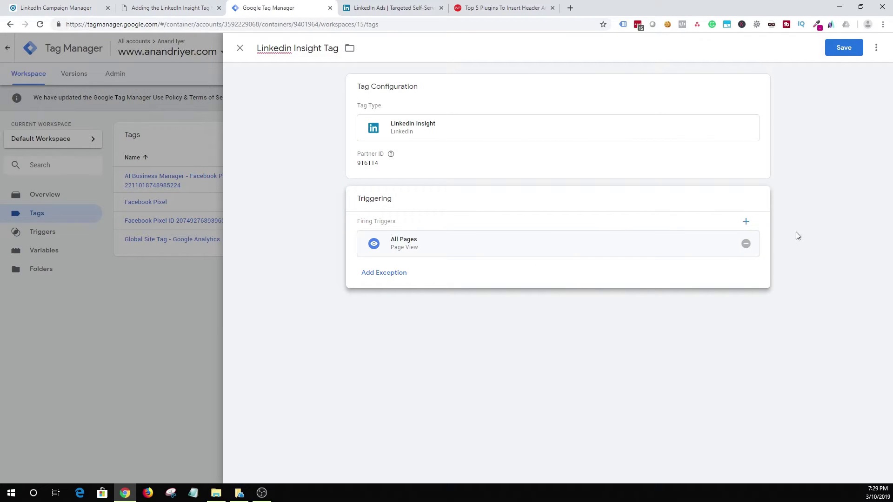
pyautogui.click(847, 52)
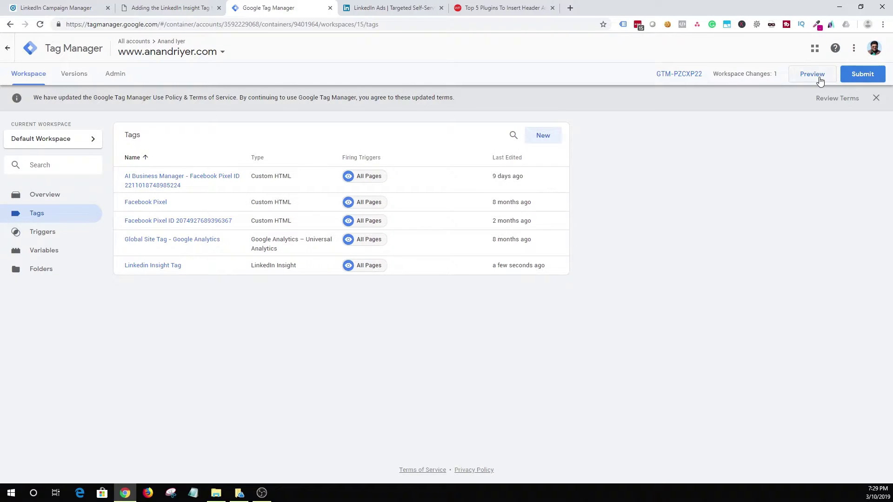
# Step: Submit the workspace changes and publish them as a new container version without a name or description
pyautogui.click(857, 74)
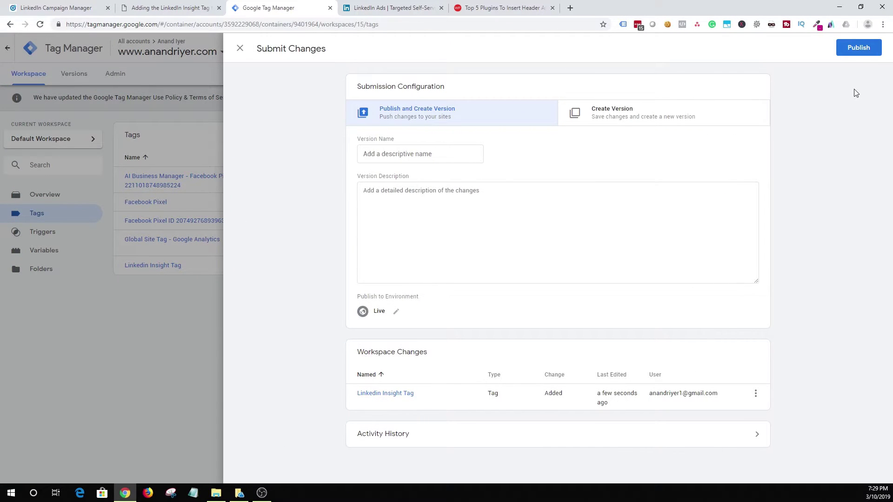
pyautogui.click(859, 49)
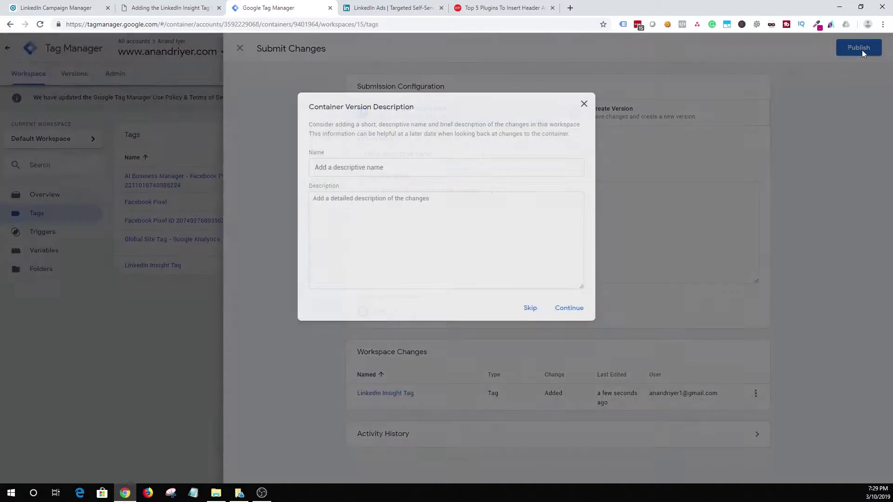
pyautogui.click(568, 308)
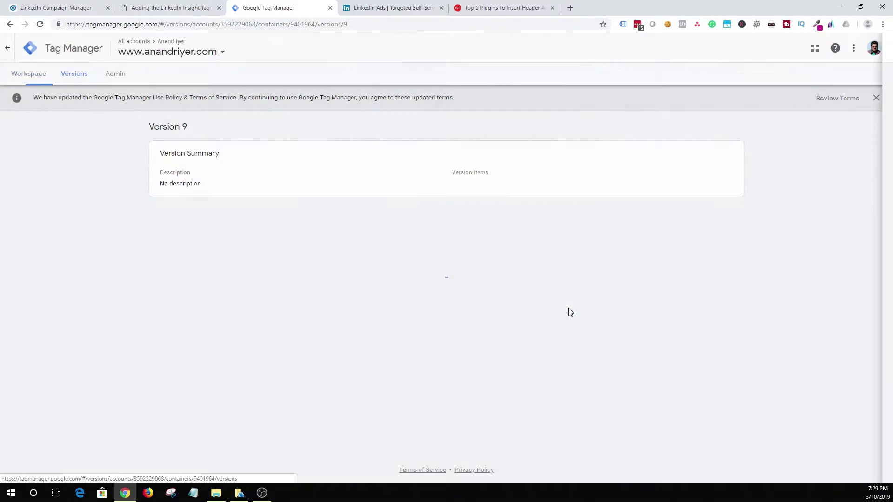
pyautogui.scroll(-5, 570, 311)
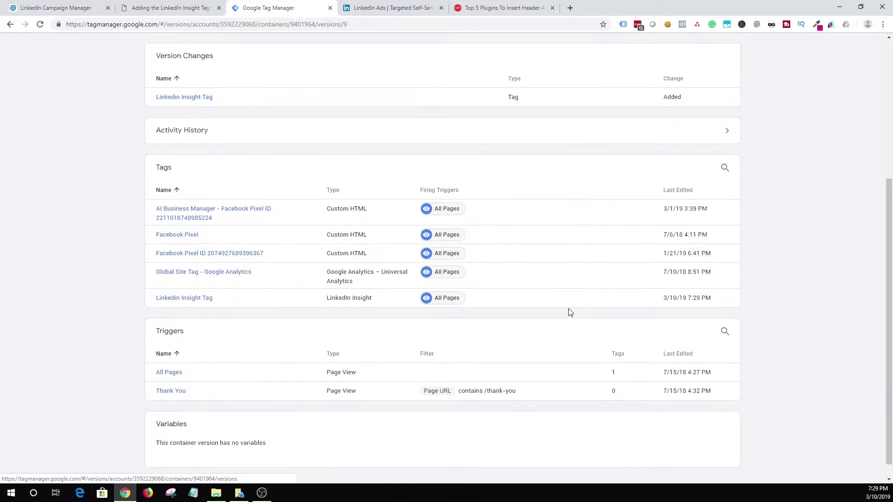
# Step: Finish the Insight Tag installation in LinkedIn Campaign Manager and start a new campaign in the Default Campaign Group
pyautogui.click(60, 7)
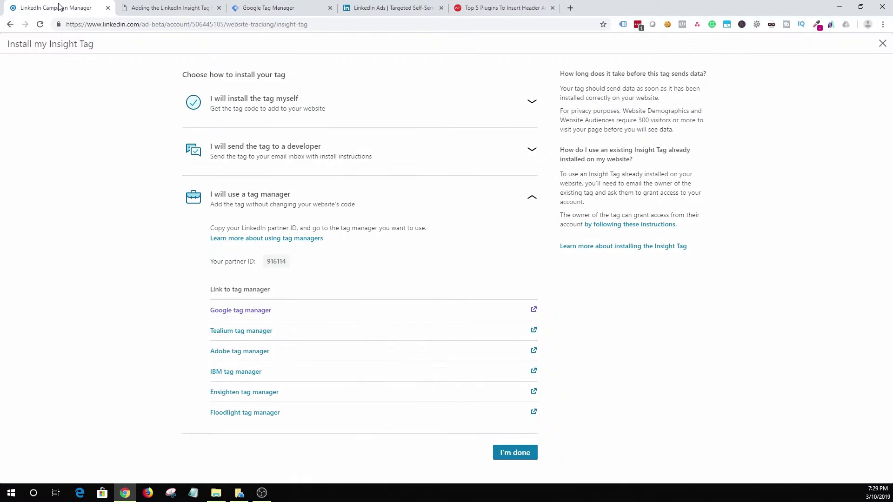
pyautogui.click(514, 458)
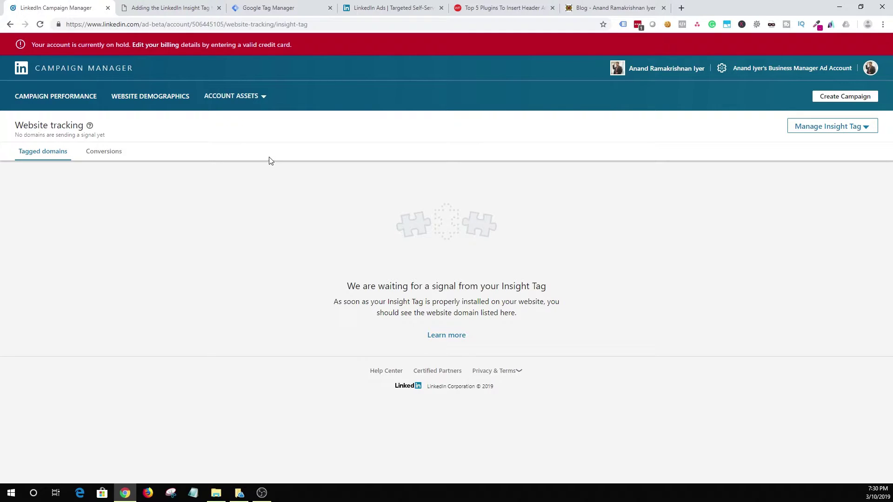
pyautogui.click(71, 100)
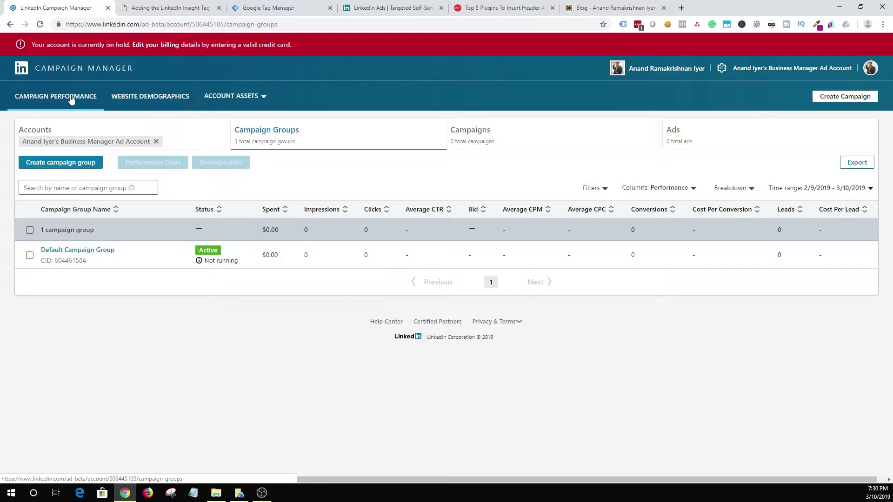
pyautogui.click(82, 253)
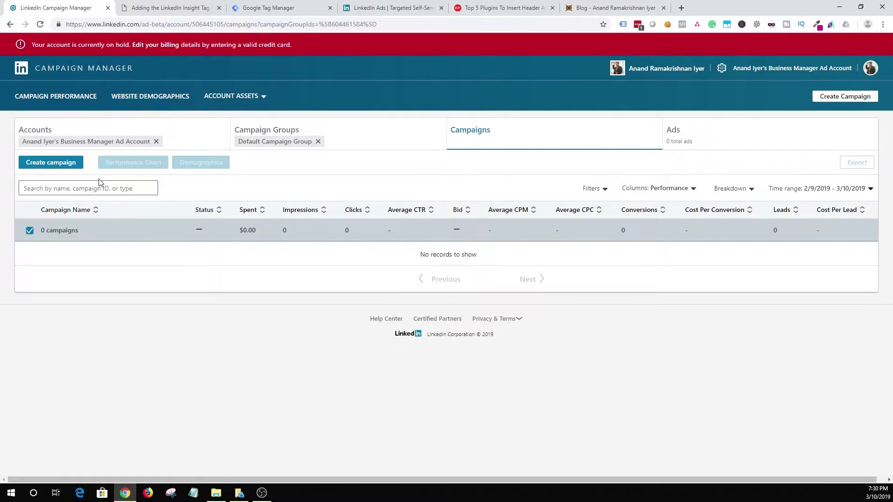
pyautogui.click(49, 163)
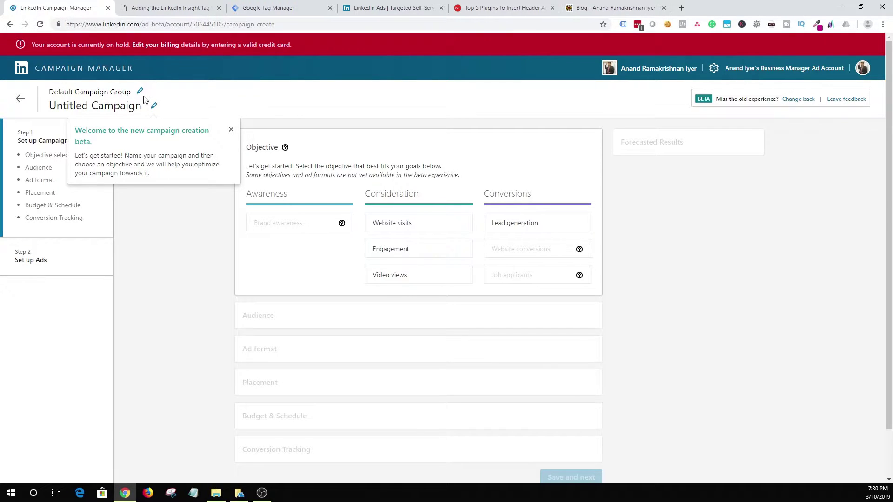
# Step: Rename the new campaign "Website Traffic"
pyautogui.click(157, 109)
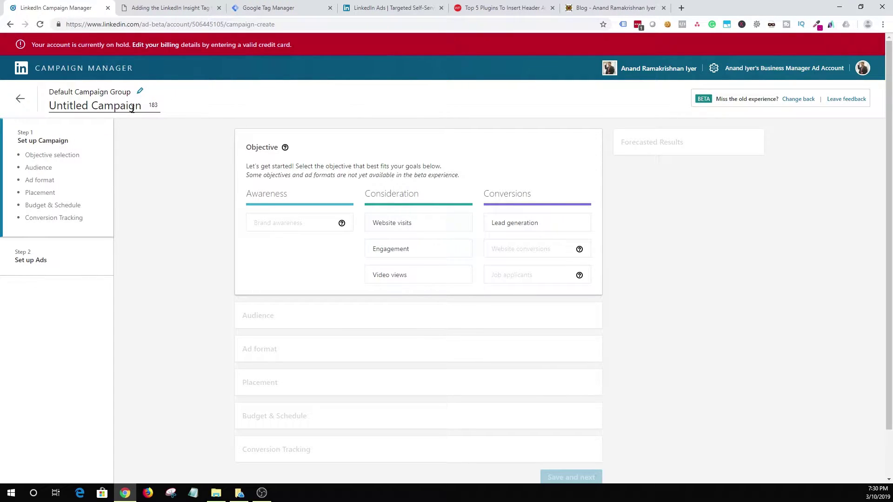
pyautogui.tripleClick(131, 107)
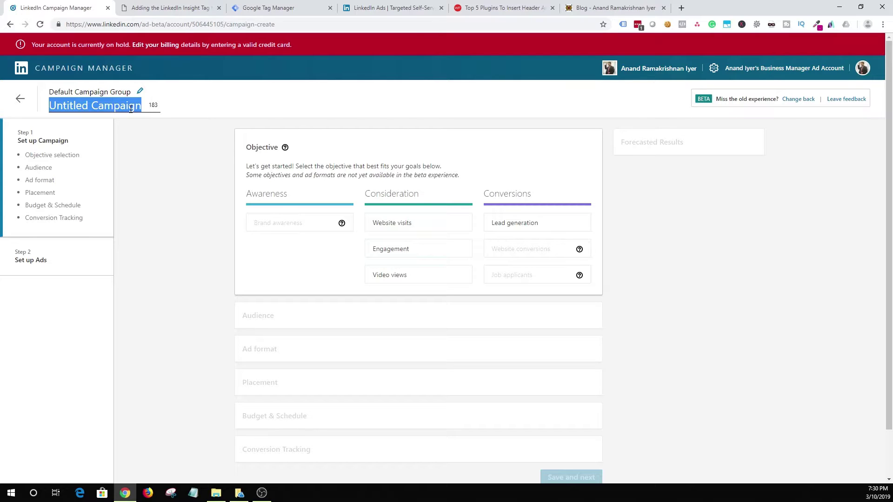
pyautogui.write('Website Traffic')
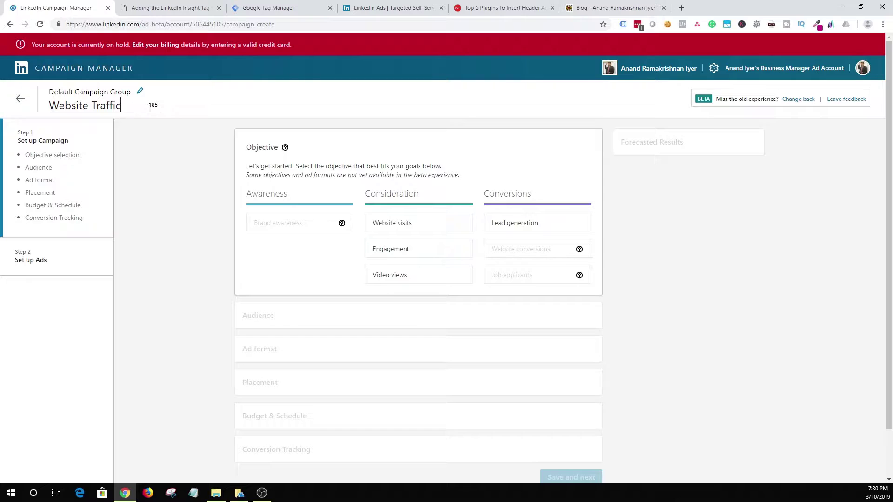
pyautogui.click(155, 132)
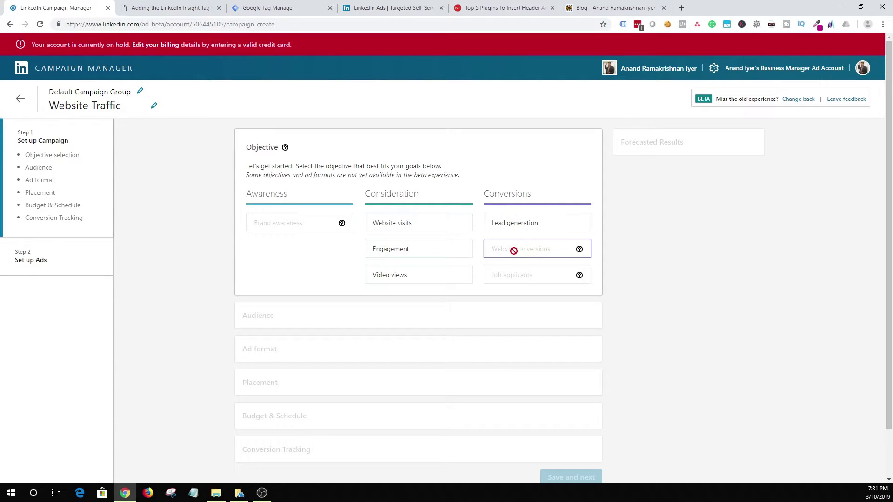
# Step: Read the descriptions of the available campaign objectives and set the objective to Website visits
pyautogui.moveTo(286, 150)
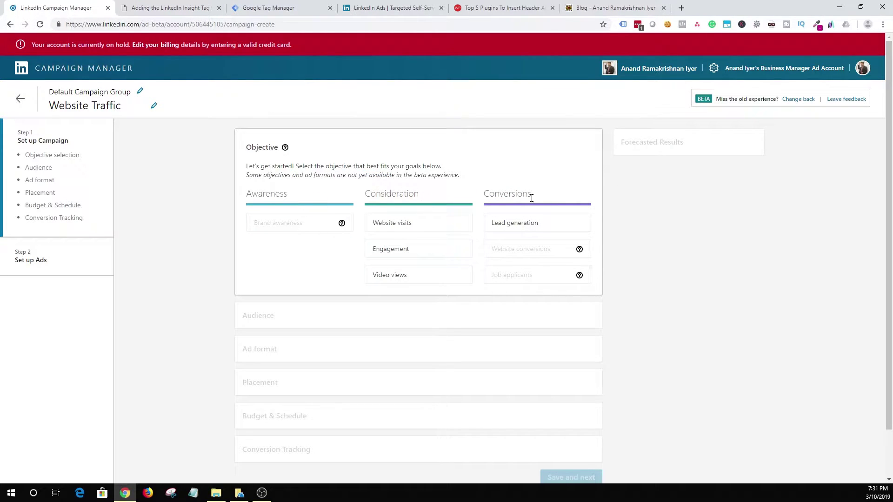
pyautogui.moveTo(342, 223)
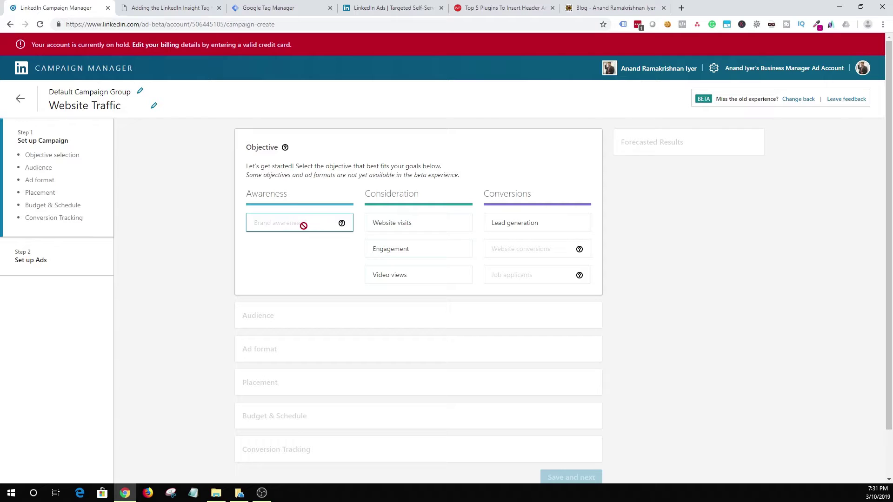
pyautogui.moveTo(460, 220)
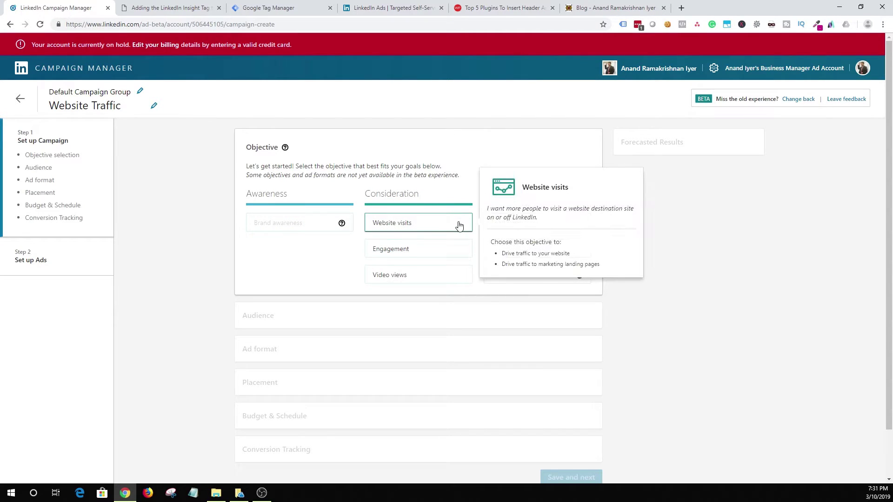
pyautogui.moveTo(459, 251)
pyautogui.moveTo(426, 261)
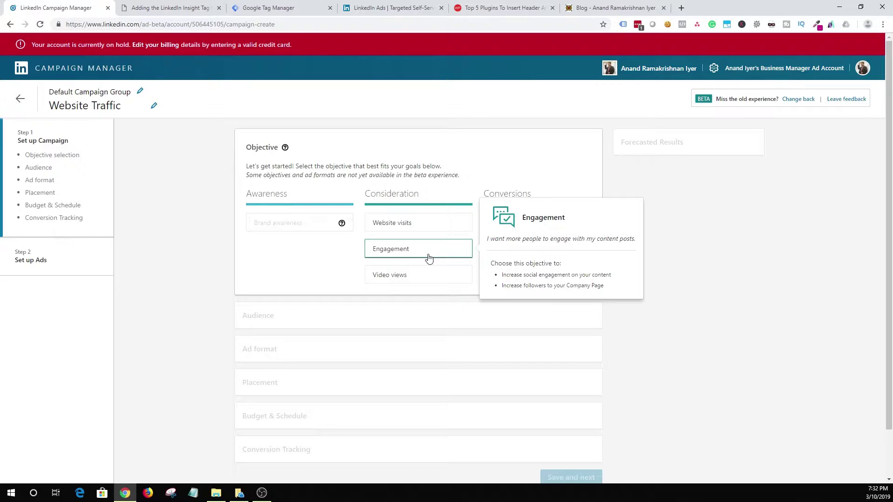
pyautogui.moveTo(429, 276)
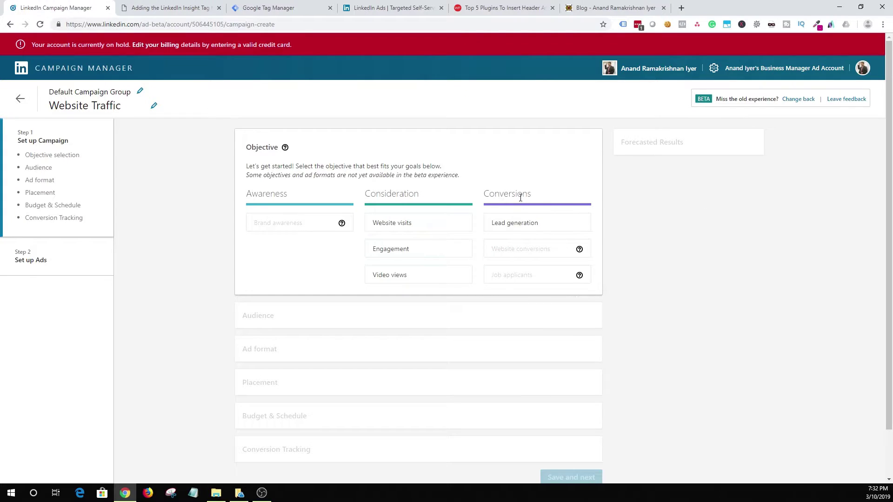
pyautogui.moveTo(528, 223)
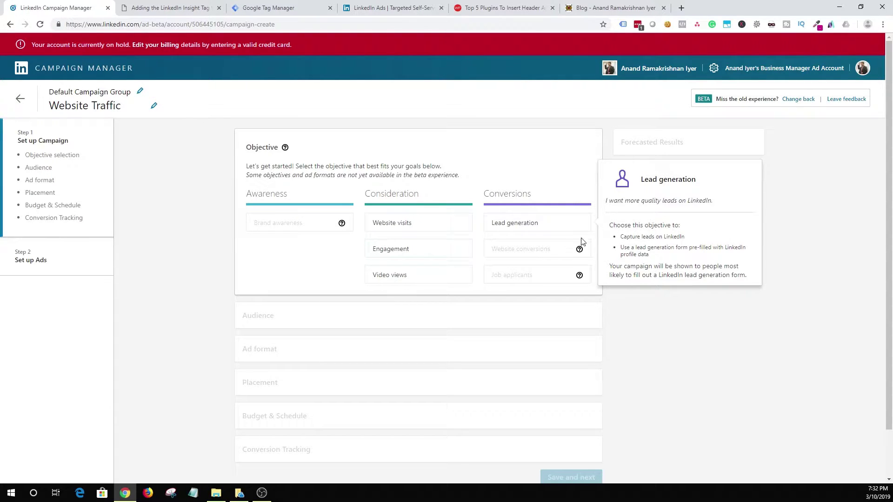
pyautogui.moveTo(580, 252)
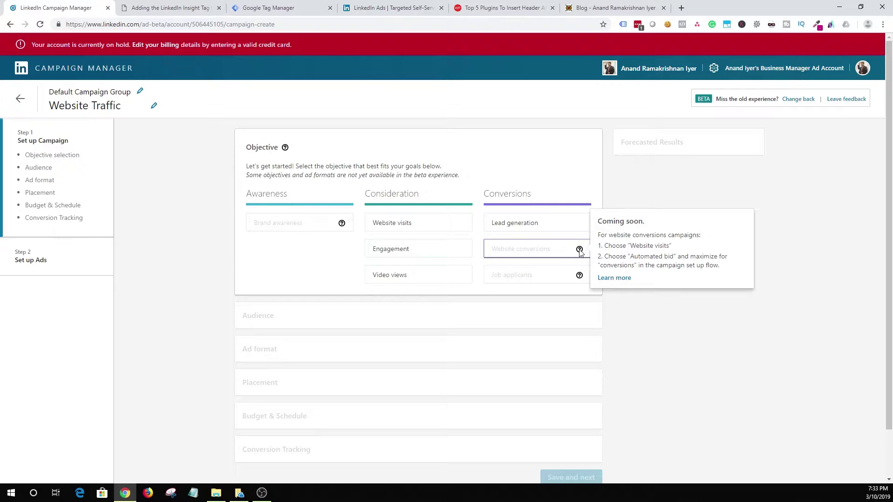
pyautogui.moveTo(579, 277)
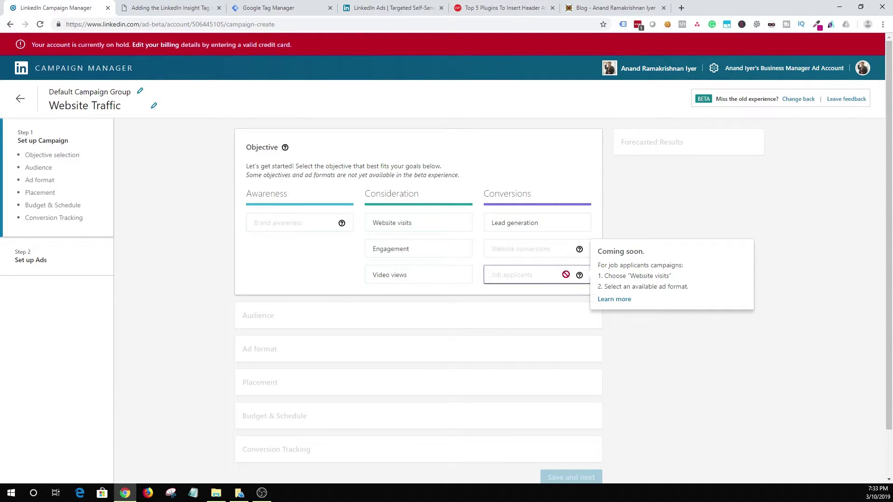
pyautogui.click(426, 228)
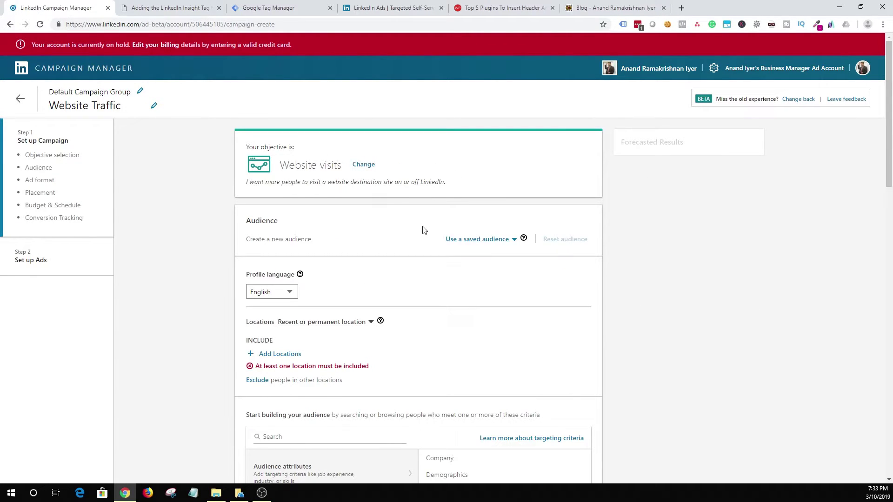
# Step: Check the saved audience options and include United States as the location of the campaign's audience
pyautogui.click(493, 244)
pyautogui.click(662, 256)
pyautogui.scroll(-5, 341, 295)
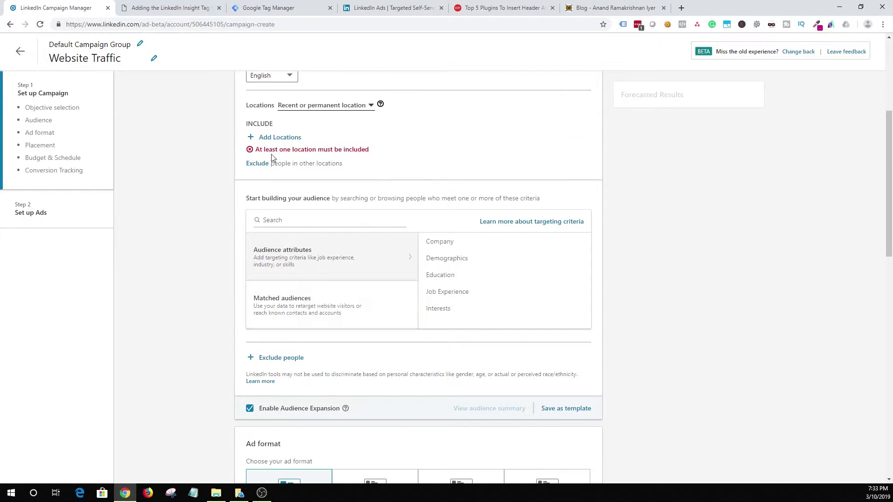
pyautogui.scroll(5, 304, 191)
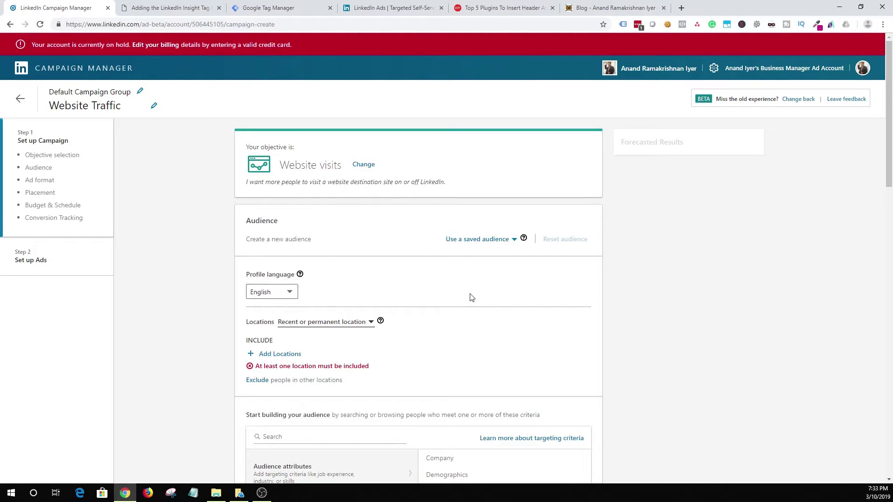
pyautogui.scroll(-5, 470, 298)
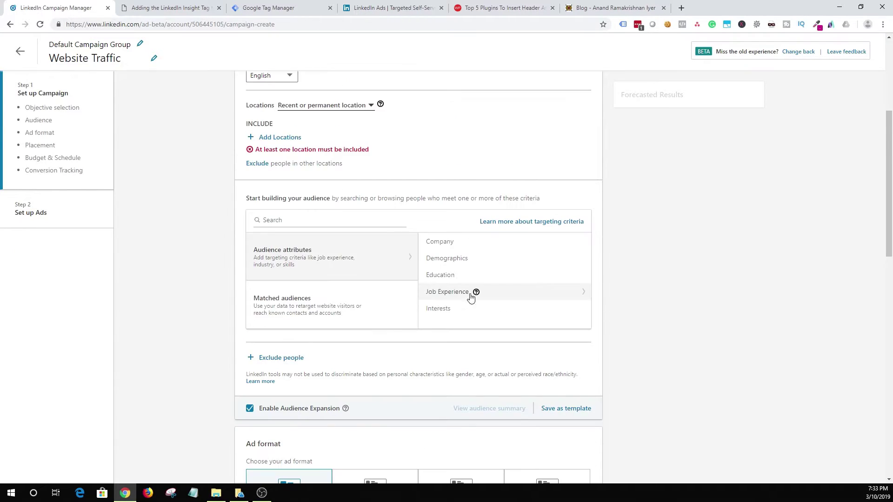
pyautogui.click(277, 139)
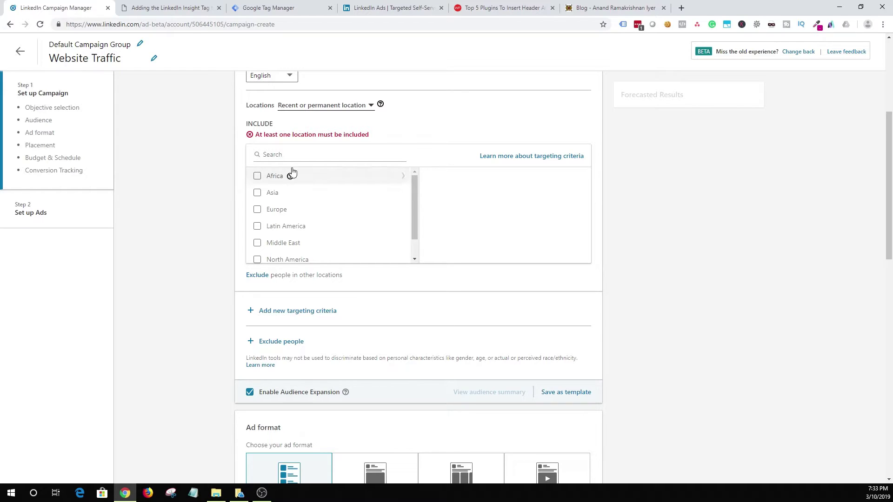
pyautogui.click(302, 154)
pyautogui.write('un')
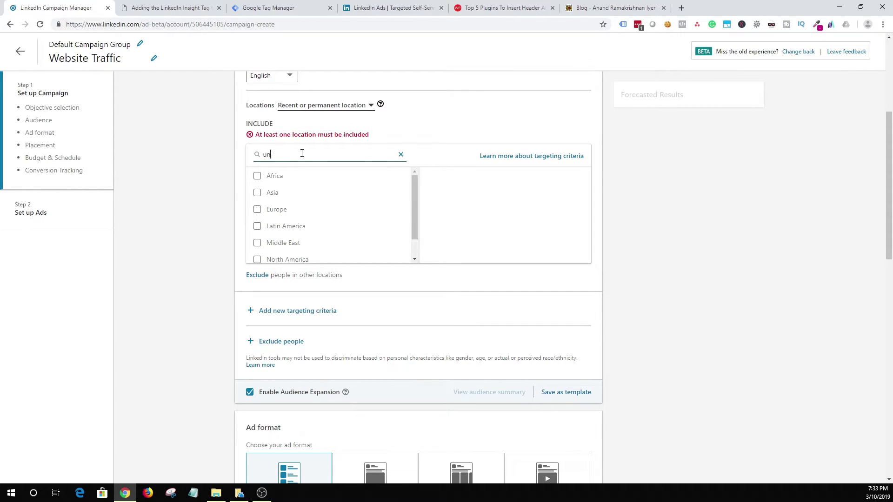
pyautogui.write('ited sa')
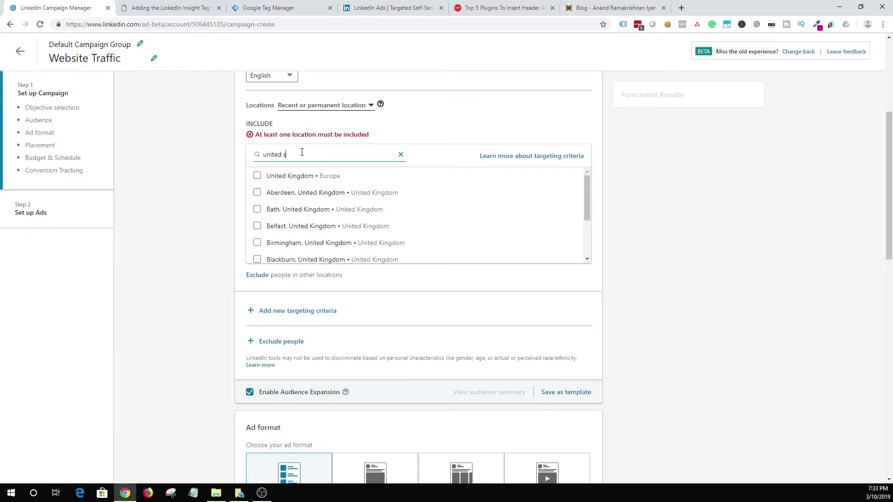
pyautogui.press('BackSpace')
pyautogui.write('ta')
pyautogui.click(332, 180)
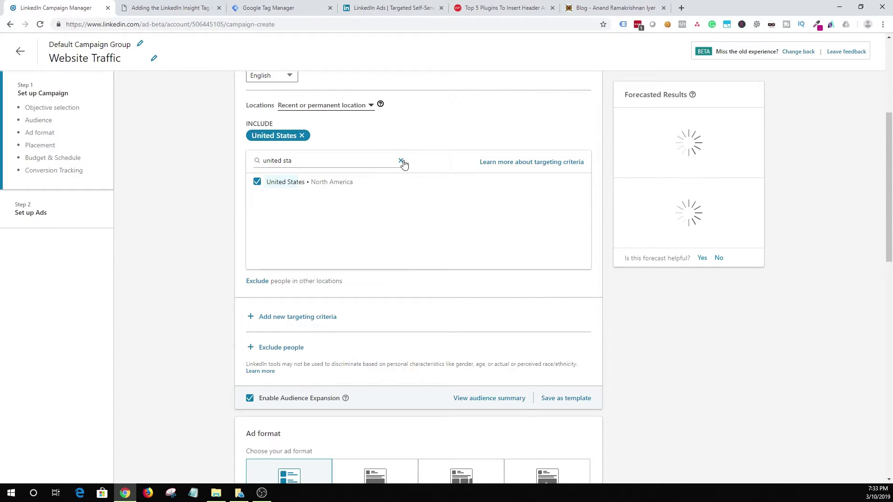
pyautogui.click(400, 161)
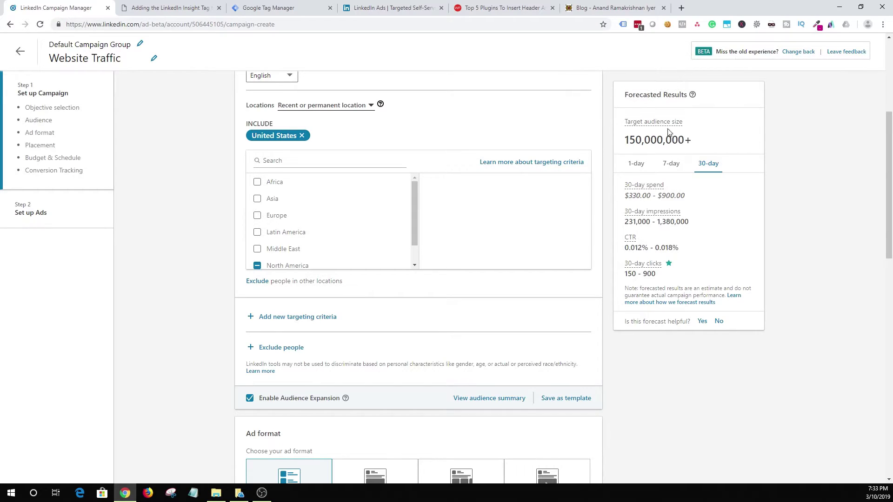
# Step: Add a targeting criterion to the audience, check the attribute descriptions, and include the member interest Digital Marketing
pyautogui.moveTo(661, 197)
pyautogui.click(281, 321)
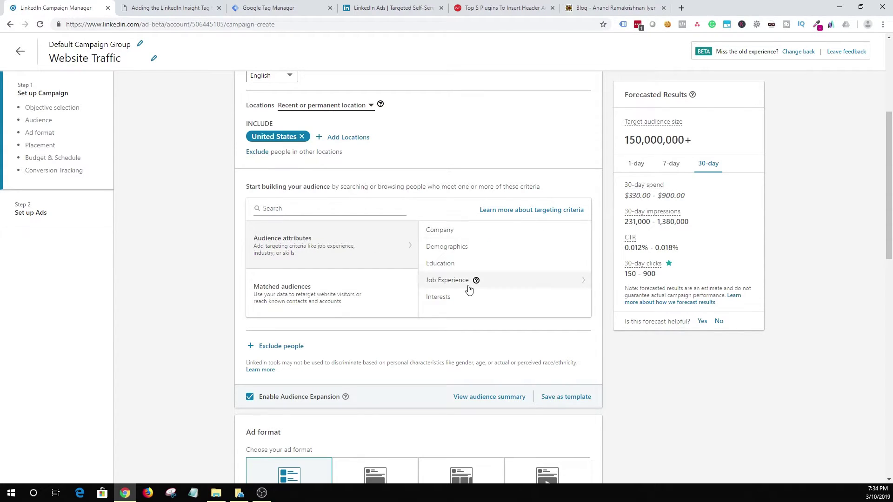
pyautogui.moveTo(462, 231)
pyautogui.moveTo(460, 300)
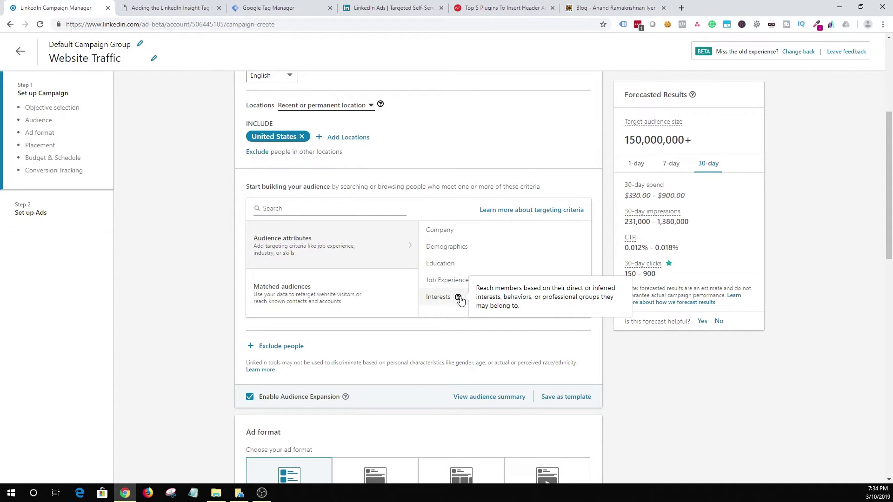
pyautogui.click(531, 303)
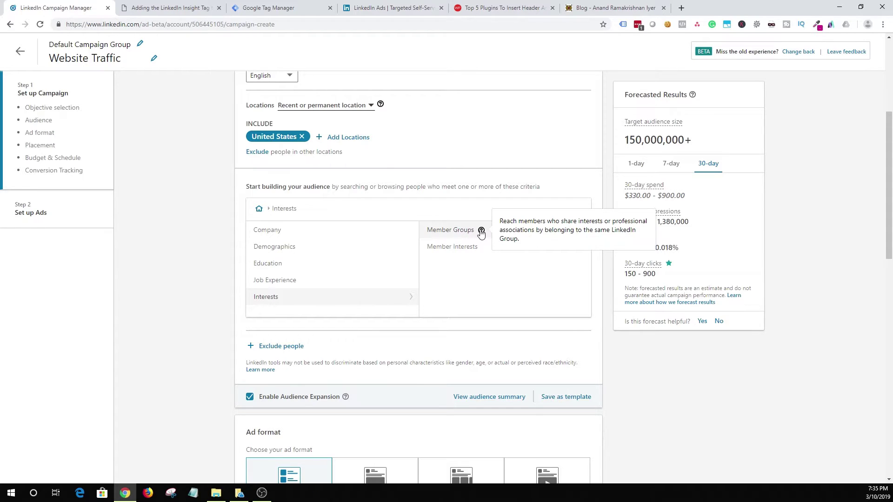
pyautogui.moveTo(486, 249)
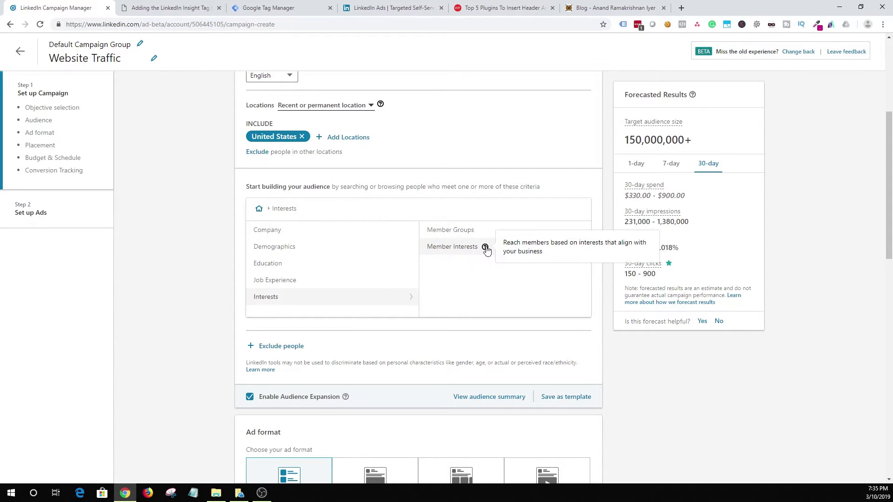
pyautogui.click(460, 247)
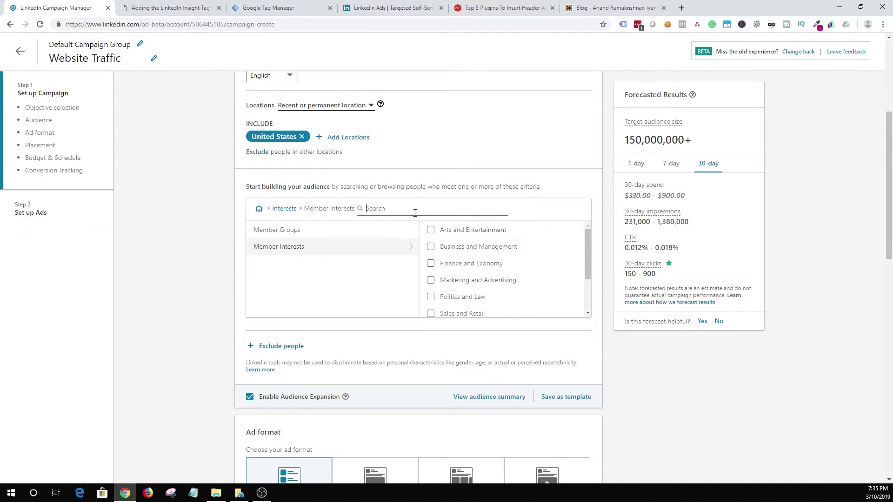
pyautogui.write('digitalta')
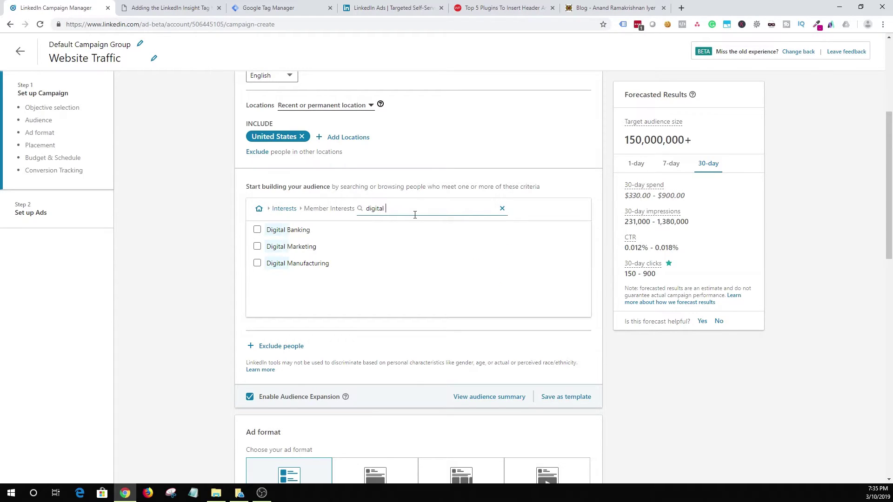
pyautogui.click(295, 247)
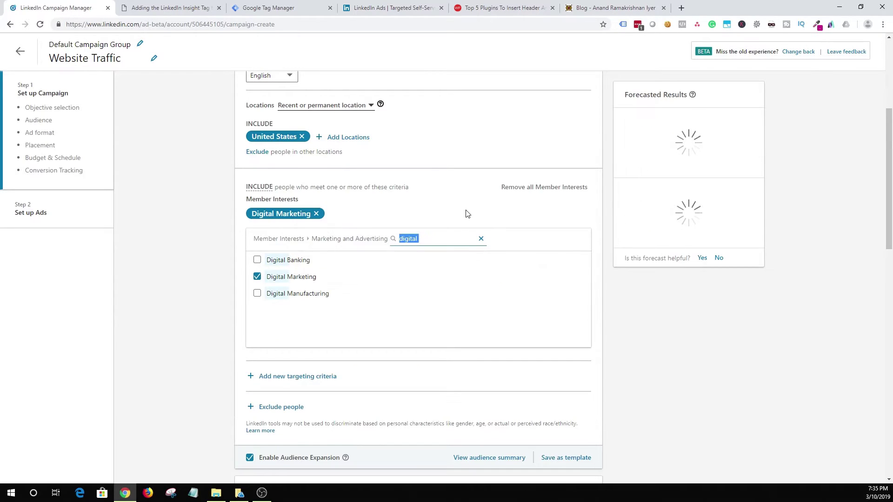
# Step: Search the member interests for "social media" and include Social Media in the same criterion
pyautogui.click(481, 238)
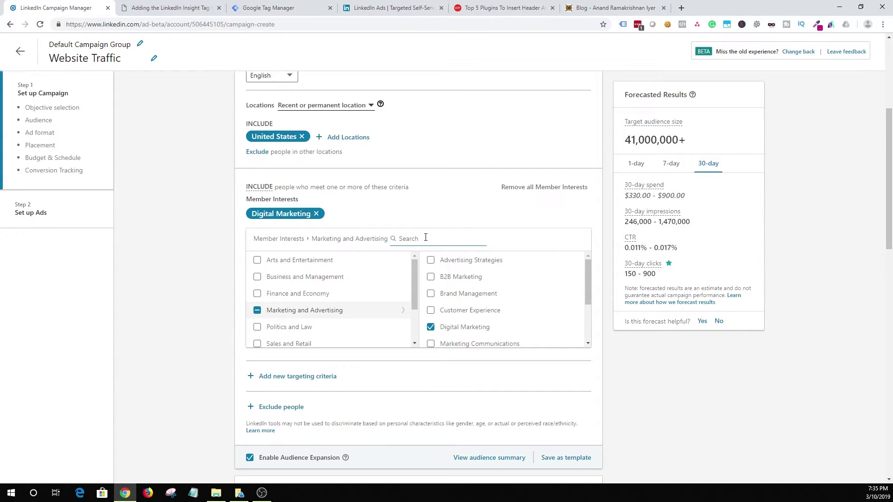
pyautogui.write('social media')
pyautogui.click(280, 261)
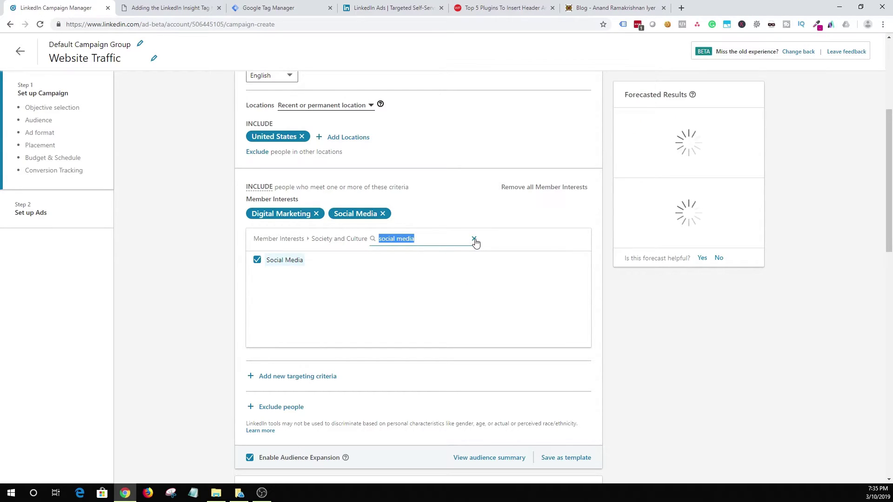
pyautogui.click(474, 240)
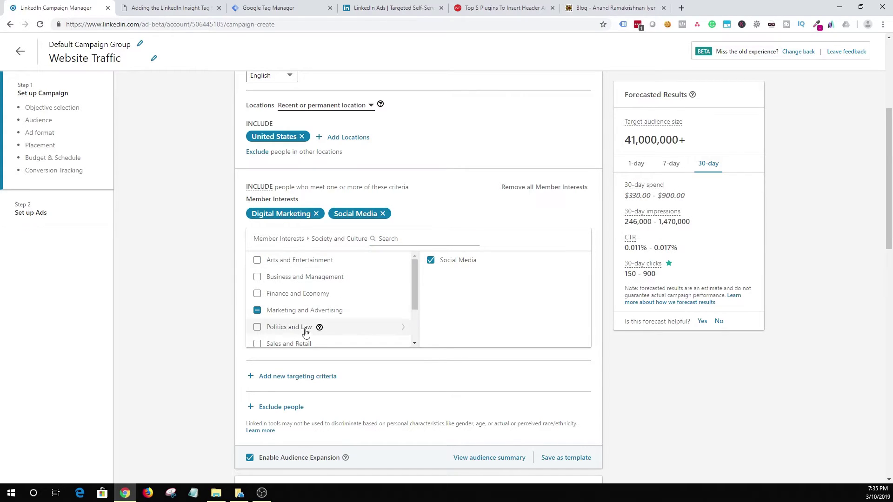
# Step: Search the member interests for "internet" and "online" to look for further matching interests
pyautogui.scroll(-2, 284, 328)
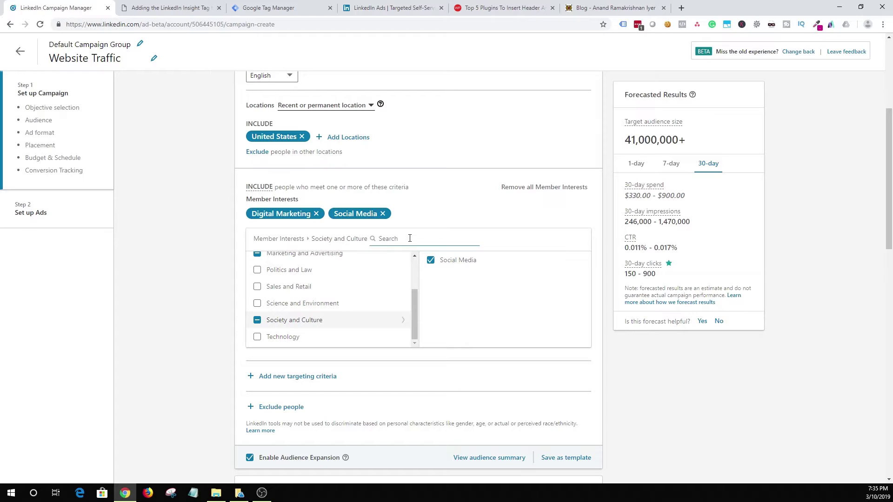
pyautogui.click(394, 238)
pyautogui.write('internate')
pyautogui.press('BackSpace')
pyautogui.write('ernet')
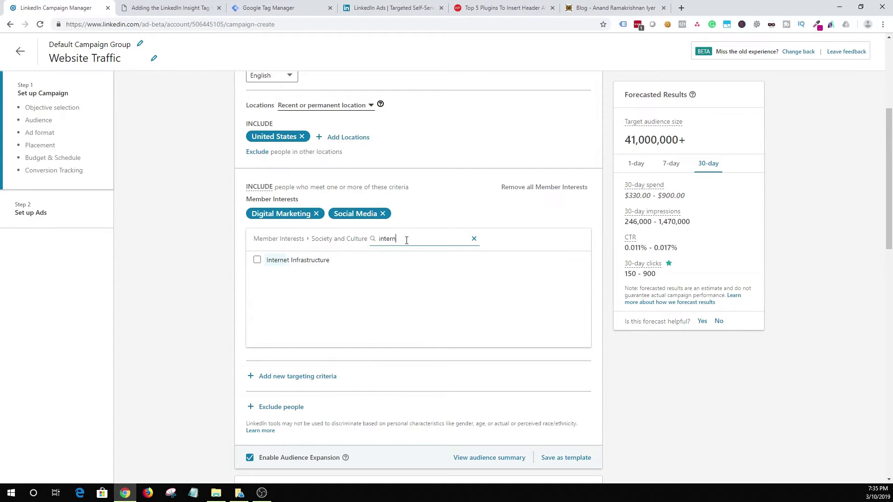
pyautogui.press('BackSpace')
pyautogui.write('online')
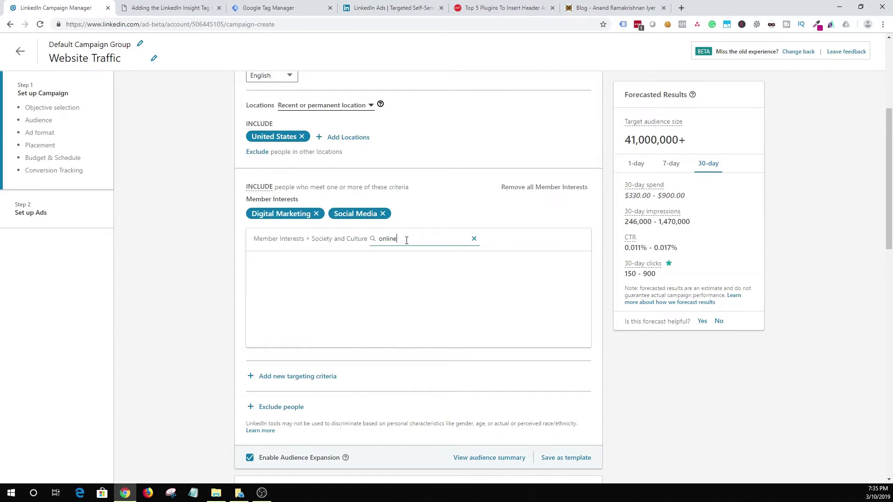
pyautogui.press('BackSpace')
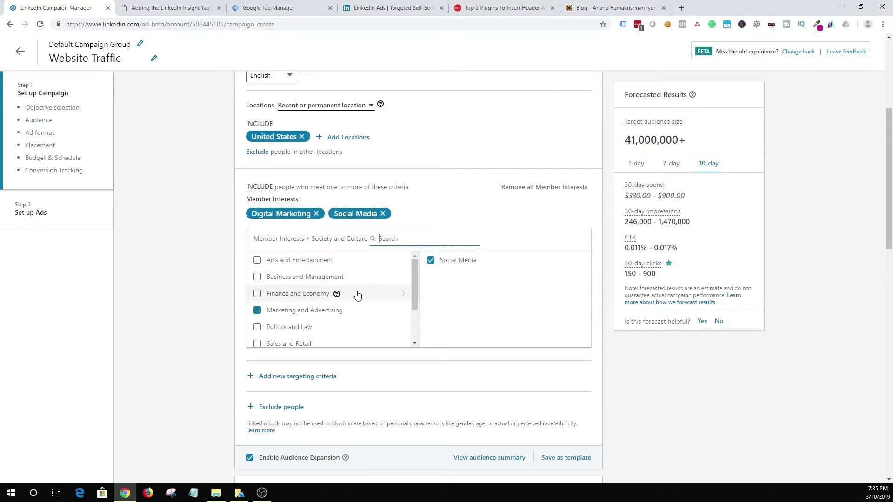
# Step: Review the remaining member interest categories, the forecasted results and the audience and ad format sections
pyautogui.scroll(5, 333, 312)
pyautogui.scroll(-5, 346, 334)
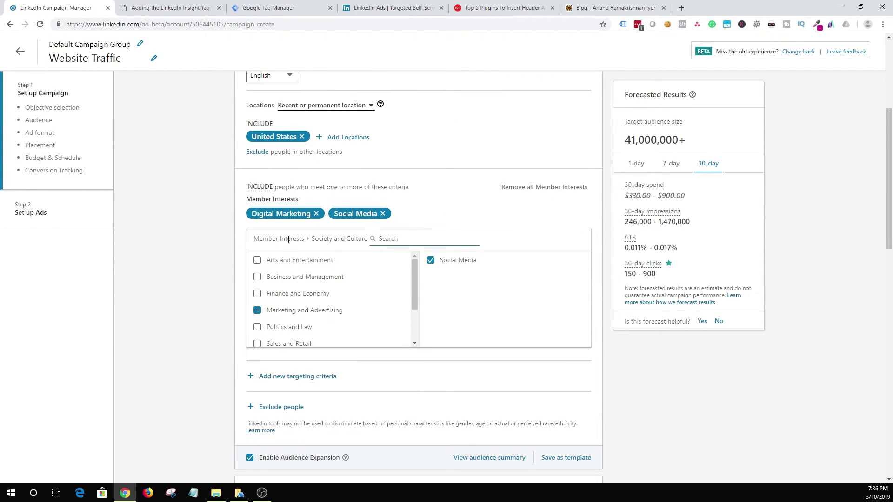
pyautogui.scroll(-5, 390, 245)
pyautogui.scroll(5, 373, 247)
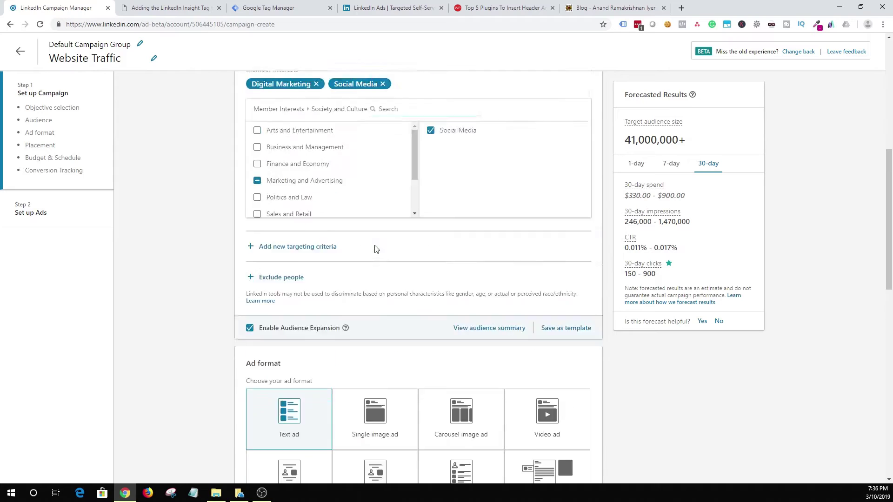
pyautogui.scroll(-3, 389, 293)
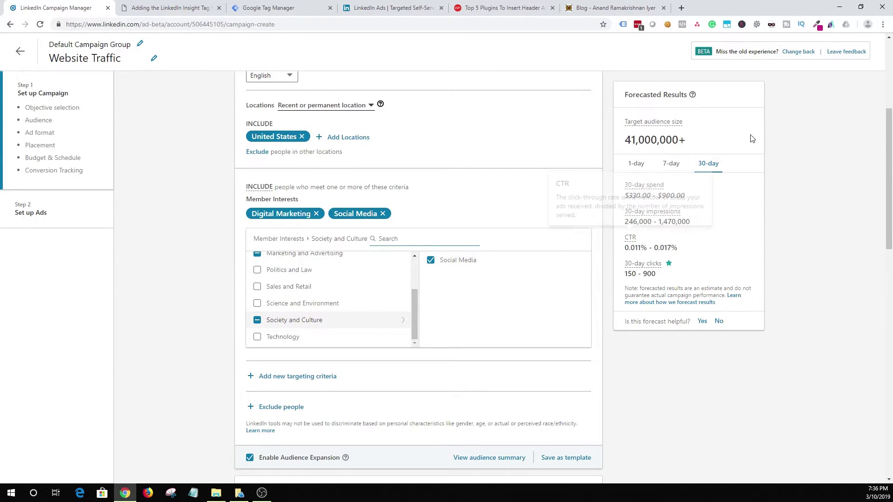
pyautogui.scroll(-5, 690, 389)
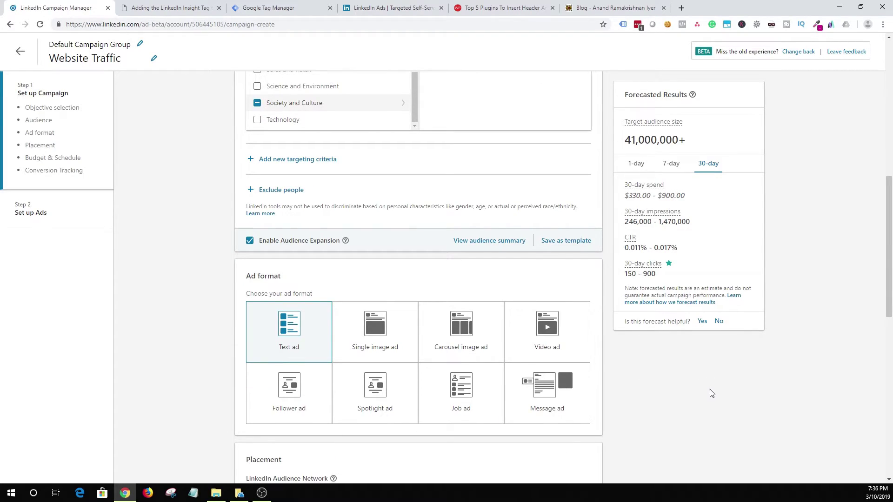
pyautogui.scroll(5, 712, 391)
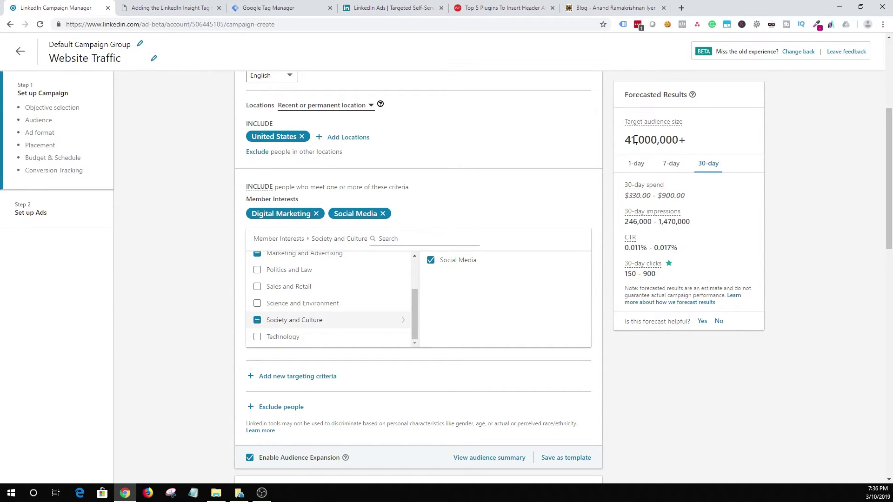
pyautogui.scroll(-5, 651, 221)
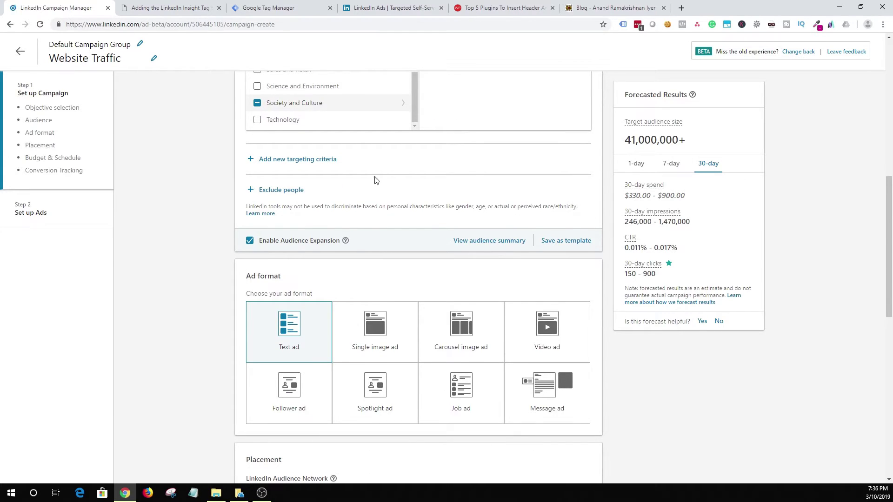
# Step: Narrow the audience with an additional job titles criterion, searching for "digital" and including Digital Marketing Manager
pyautogui.click(308, 163)
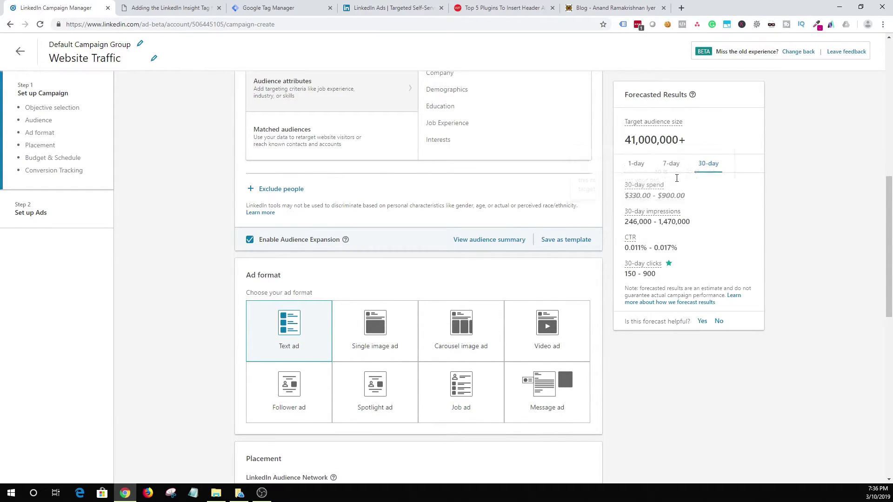
pyautogui.scroll(5, 524, 226)
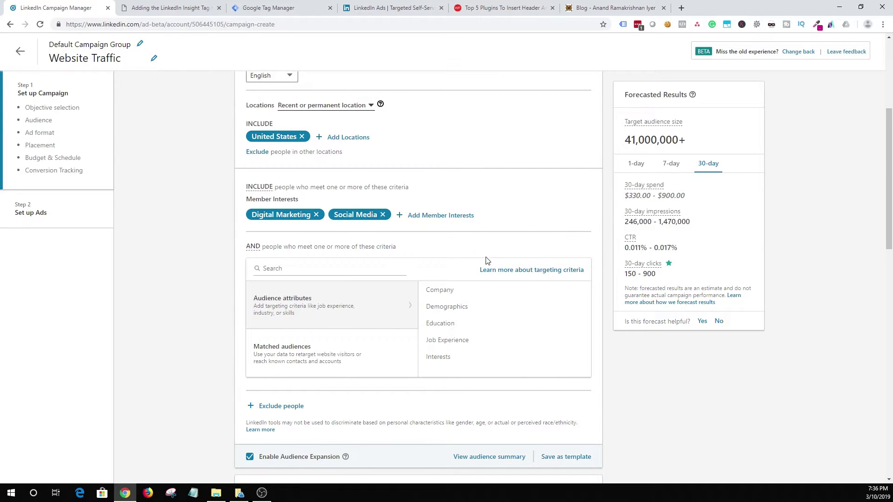
pyautogui.scroll(-5, 491, 266)
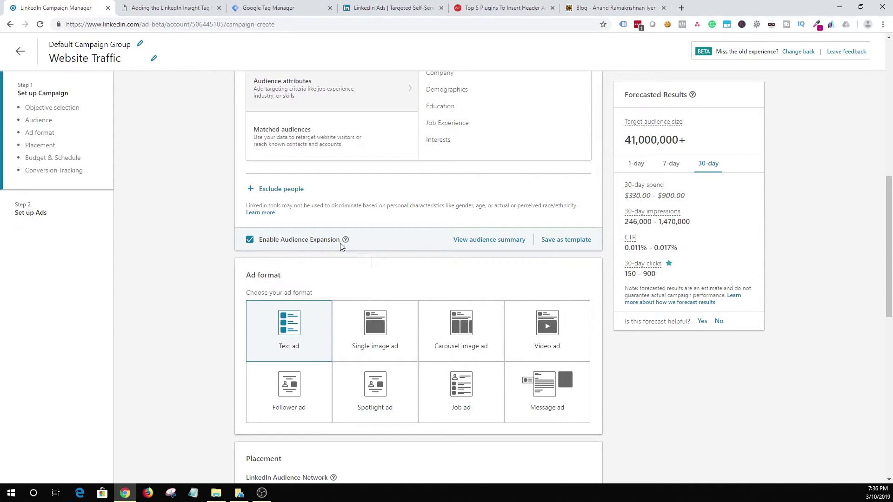
pyautogui.scroll(5, 282, 194)
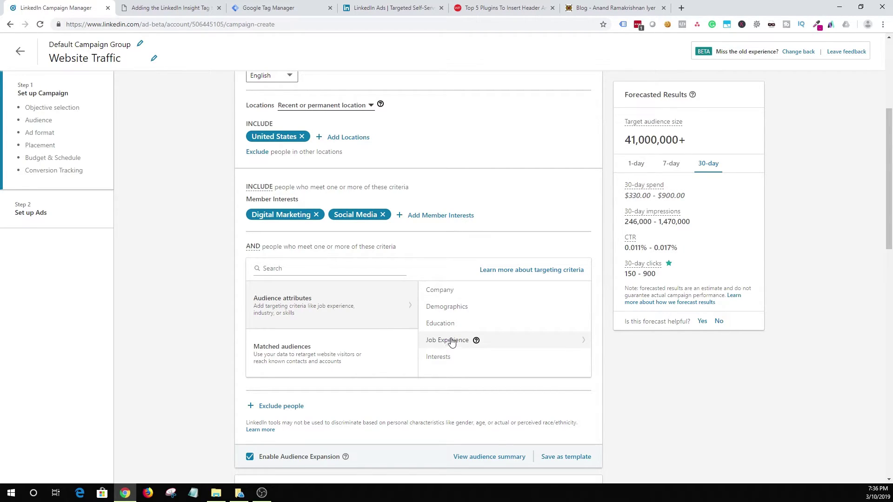
pyautogui.click(455, 307)
pyautogui.click(275, 323)
pyautogui.click(279, 339)
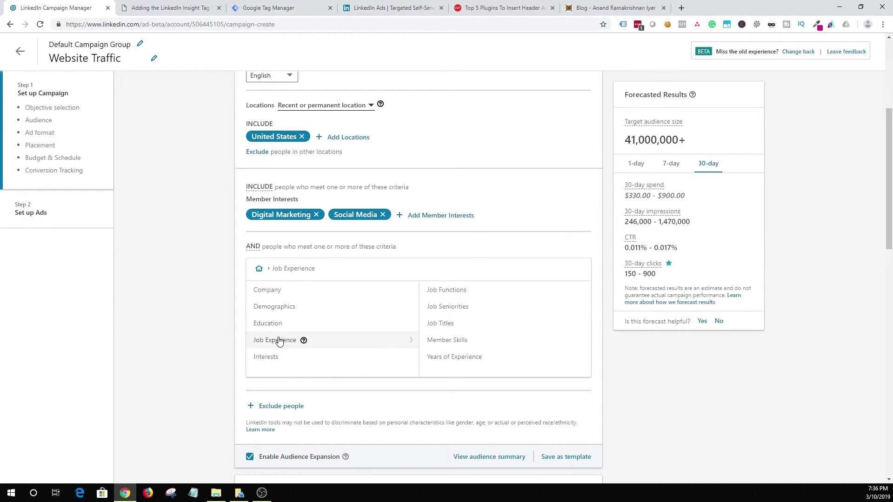
pyautogui.click(440, 326)
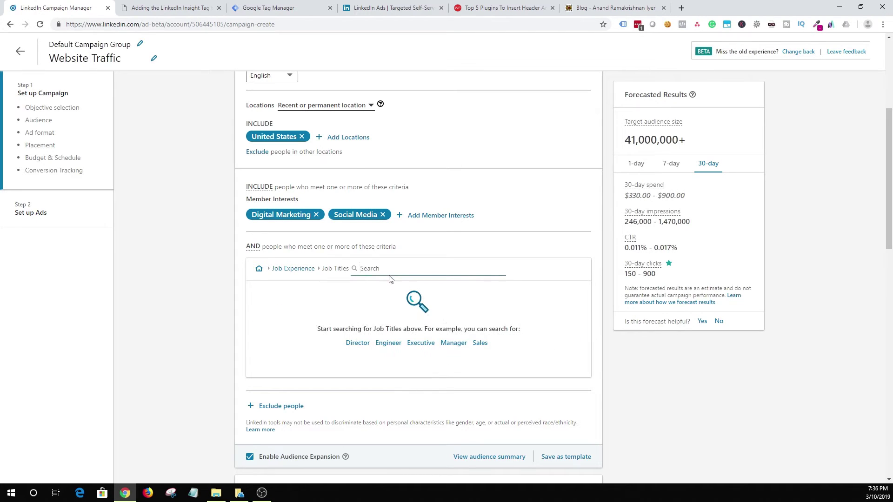
pyautogui.write('digital')
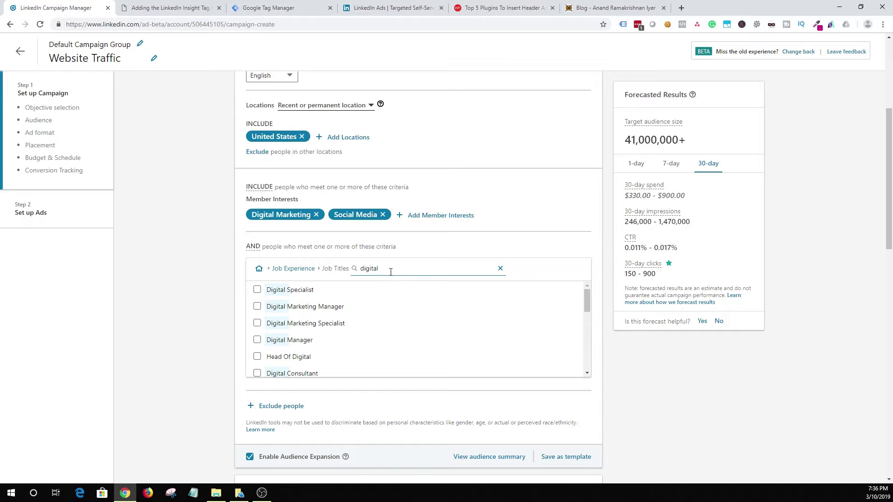
pyautogui.click(279, 308)
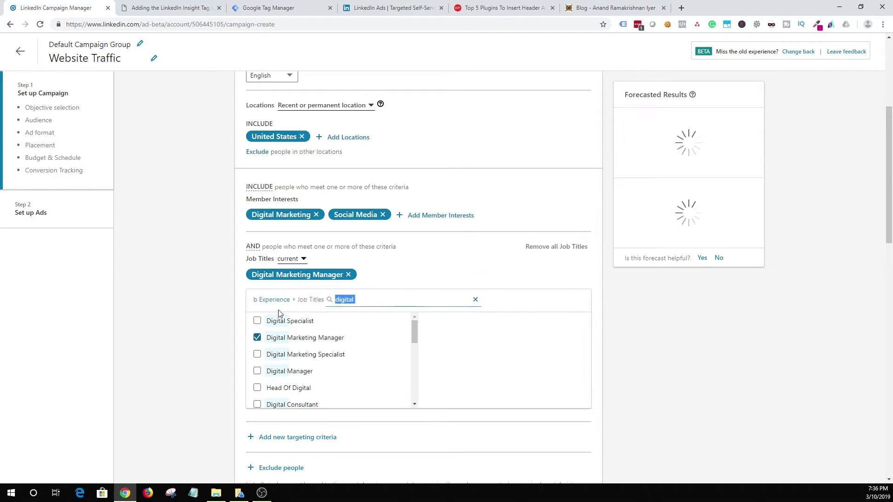
# Step: Include the job titles Digital Marketing Specialist, Digital Manager, Digital Specialist and Head Of Digital
pyautogui.click(282, 357)
pyautogui.click(284, 371)
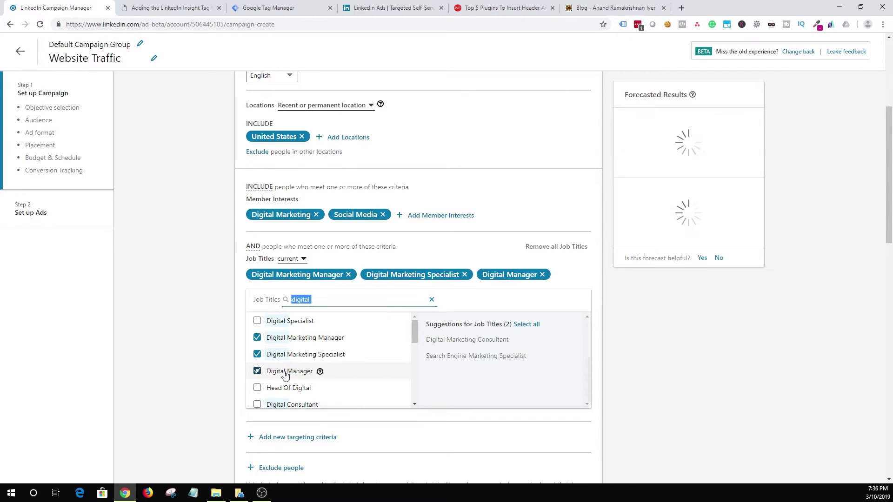
pyautogui.click(283, 324)
pyautogui.click(289, 403)
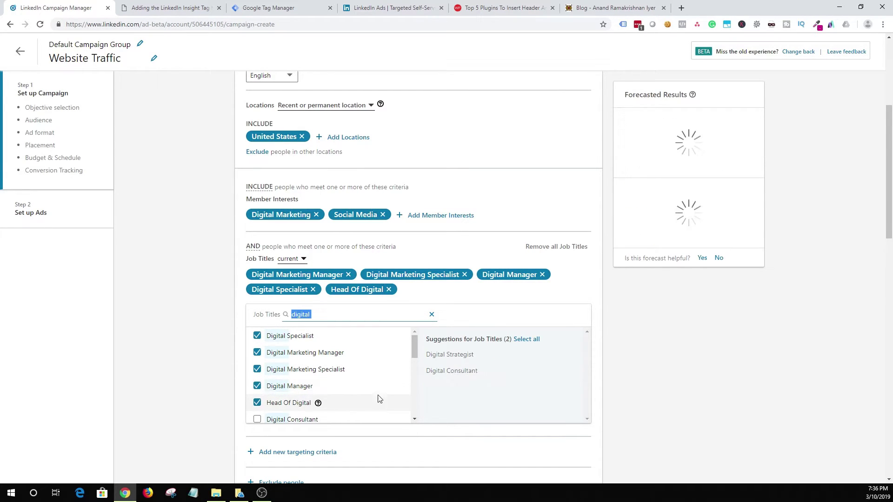
# Step: Include the job titles Digital Consultant, Digital Strategist, Digital Marketing Intern, Digital Marketing Executive and Digital Coordinator
pyautogui.scroll(-2, 325, 376)
pyautogui.click(291, 360)
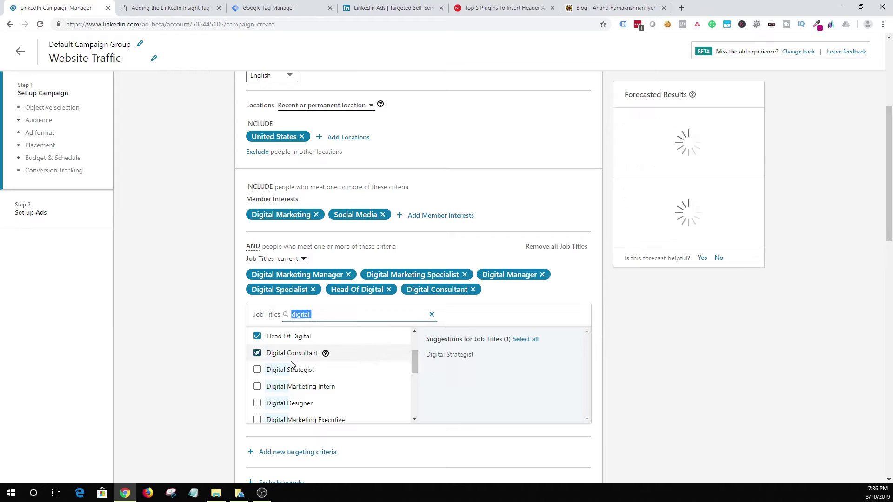
pyautogui.click(291, 370)
pyautogui.click(298, 386)
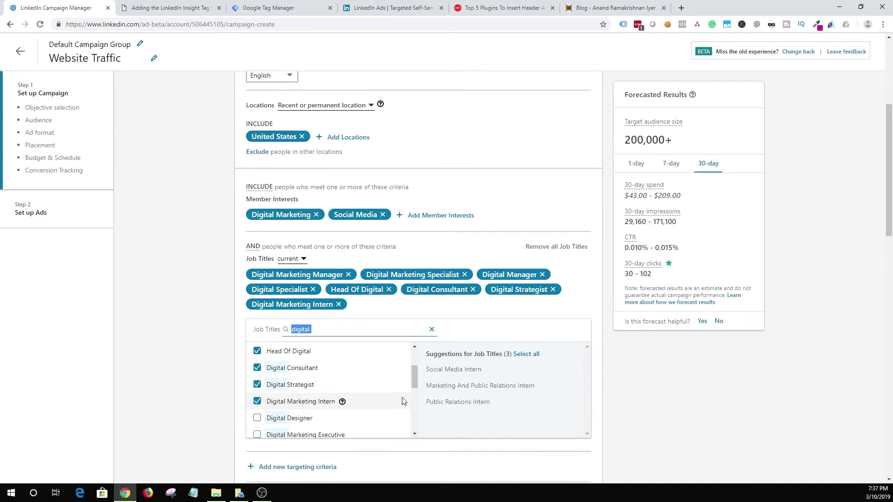
pyautogui.scroll(-1, 403, 402)
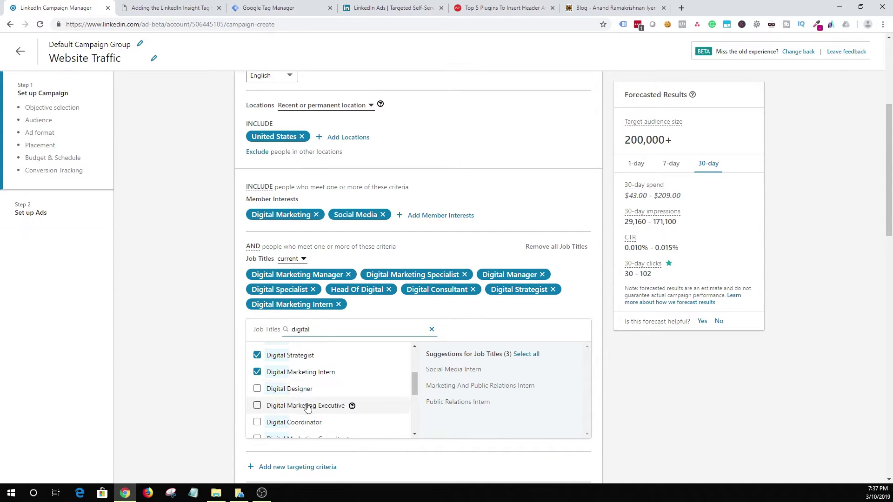
pyautogui.click(307, 406)
pyautogui.click(288, 424)
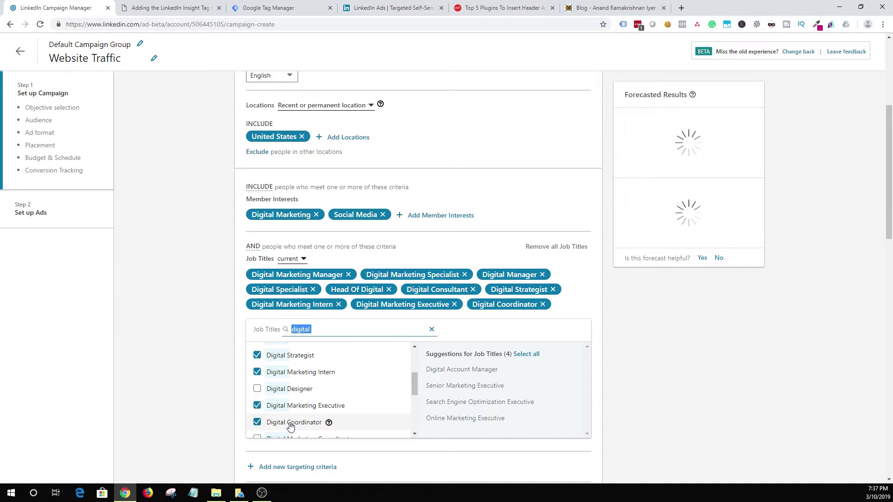
pyautogui.scroll(-1, 416, 389)
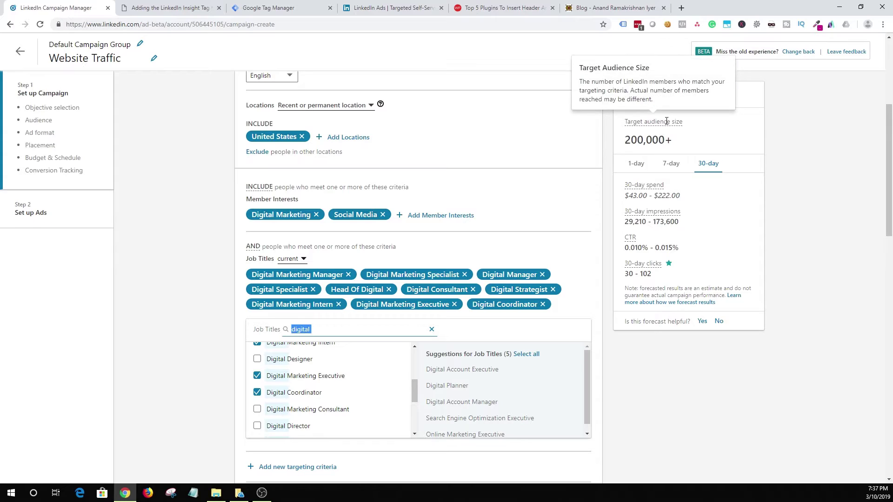
# Step: Clear the job titles search and review the audience criteria, the job title time frame options and the Audience Expansion explanation
pyautogui.click(431, 330)
pyautogui.moveTo(249, 190)
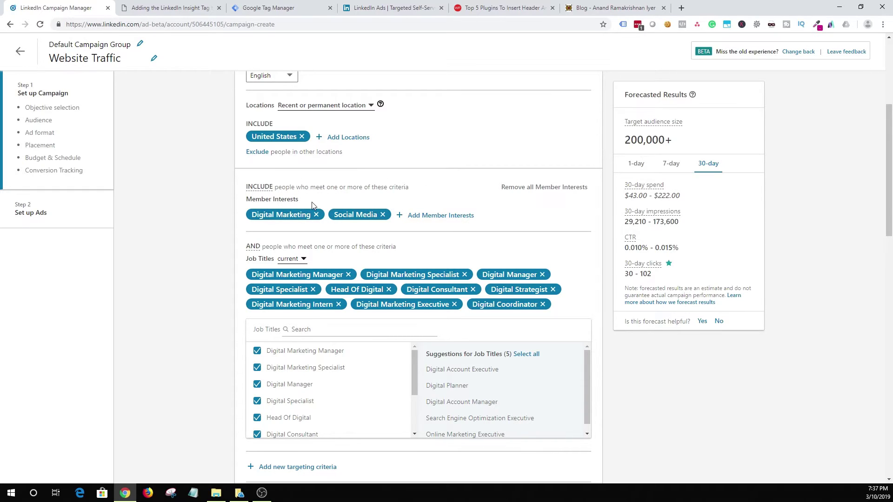
pyautogui.moveTo(250, 248)
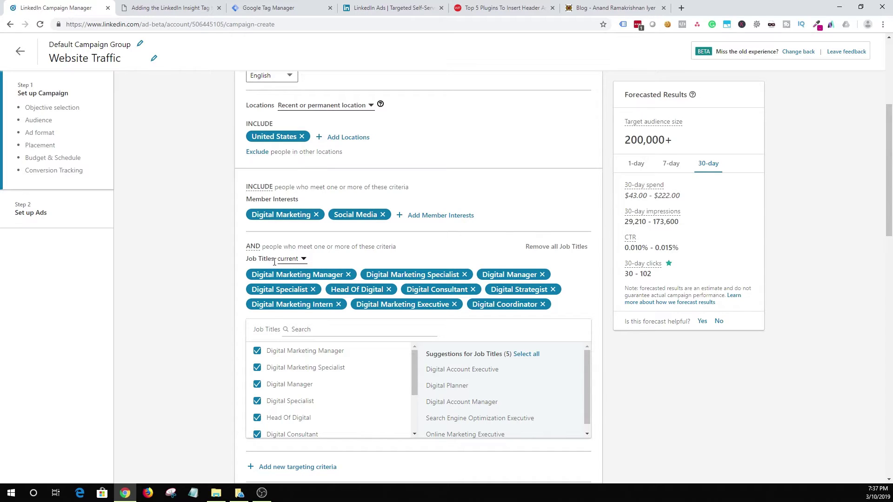
pyautogui.click(303, 261)
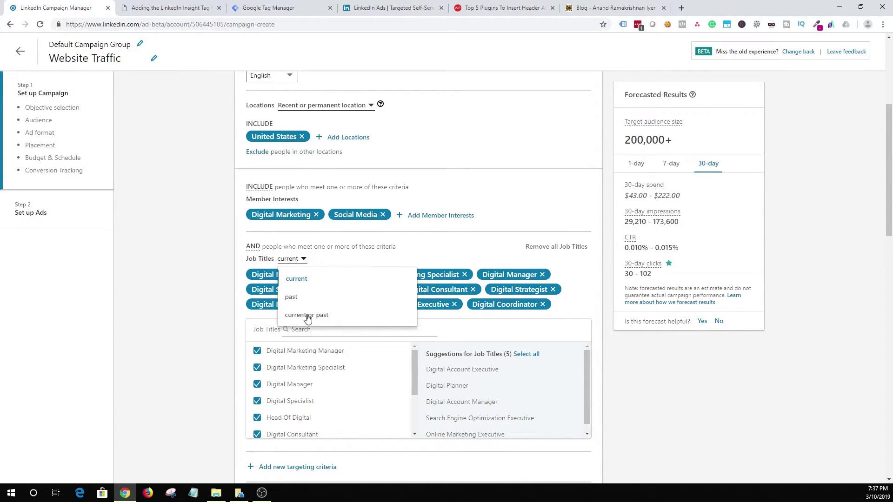
pyautogui.click(215, 303)
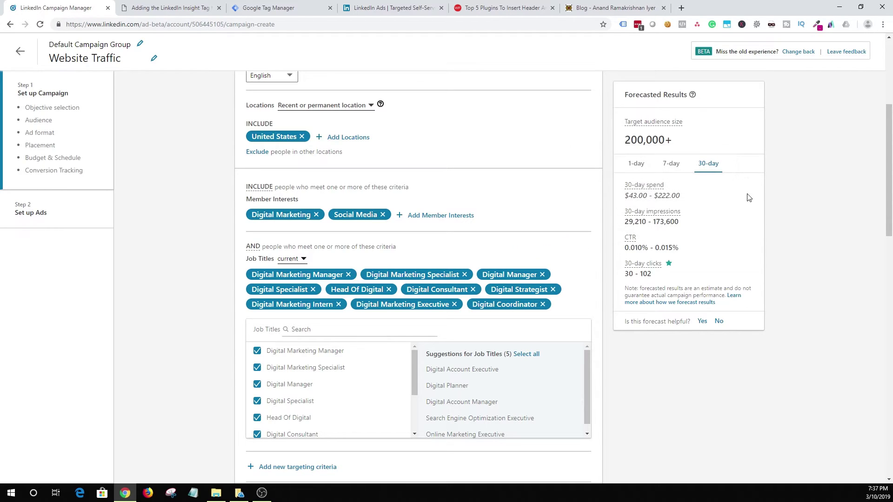
pyautogui.scroll(-5, 357, 324)
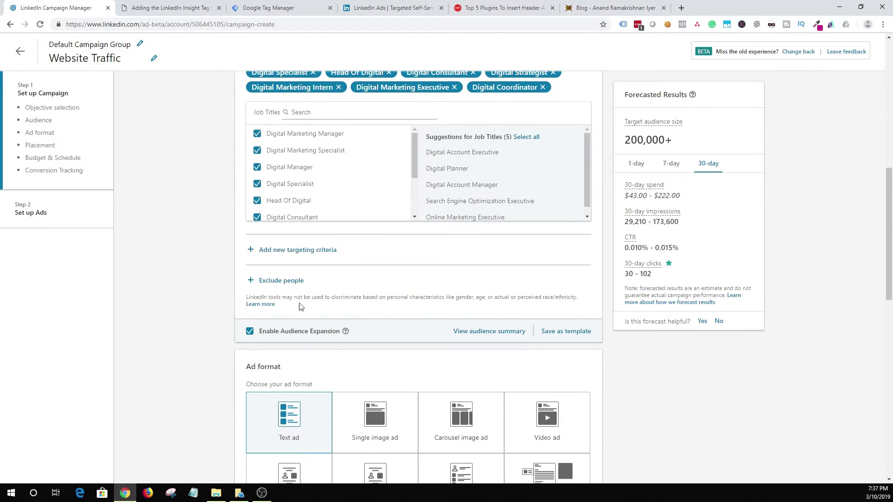
pyautogui.scroll(5, 767, 254)
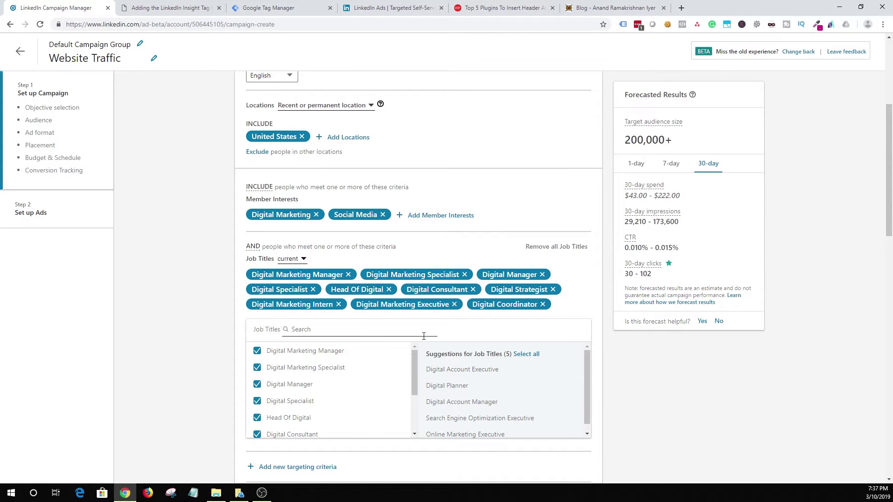
pyautogui.scroll(-5, 423, 338)
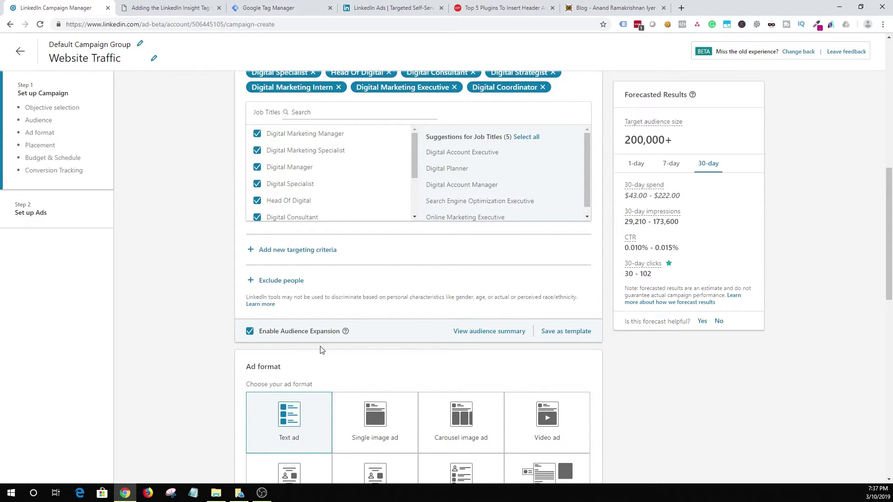
pyautogui.moveTo(347, 333)
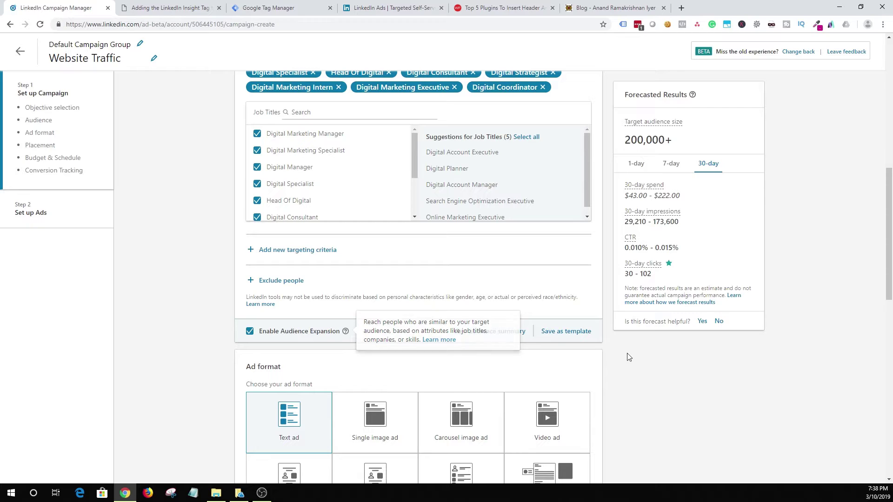
pyautogui.scroll(-12, 644, 358)
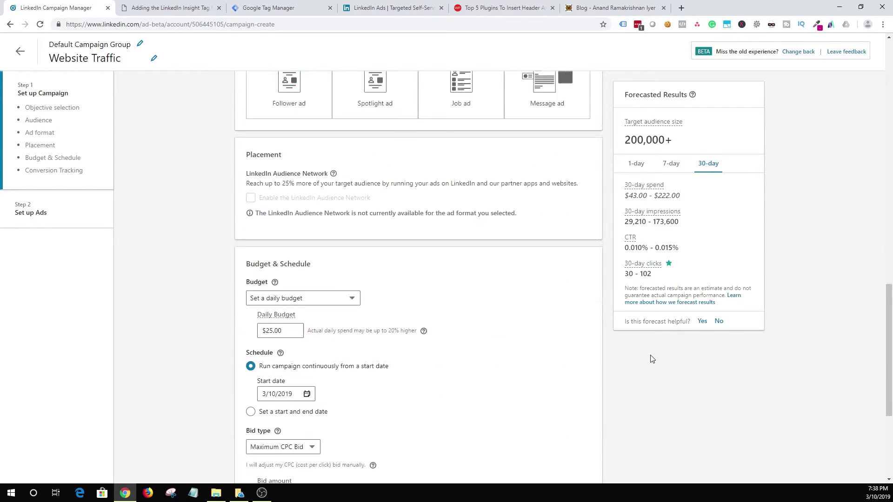
pyautogui.scroll(10, 651, 358)
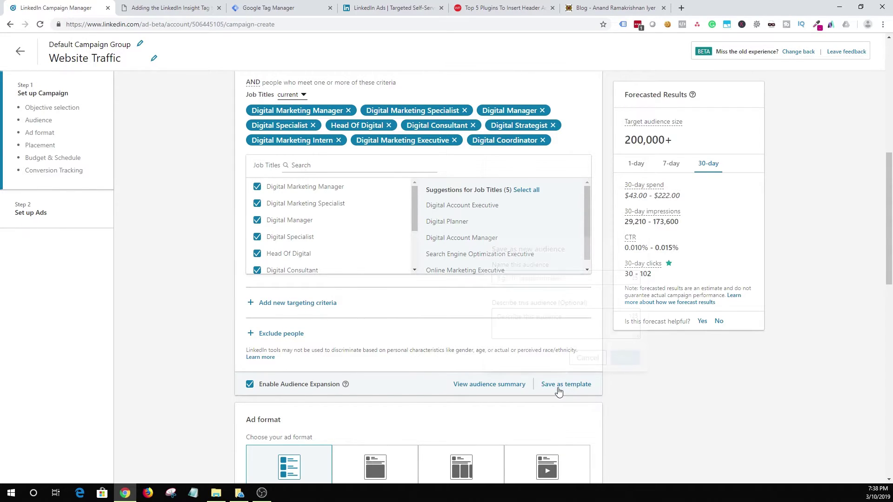
pyautogui.click(558, 390)
pyautogui.click(527, 277)
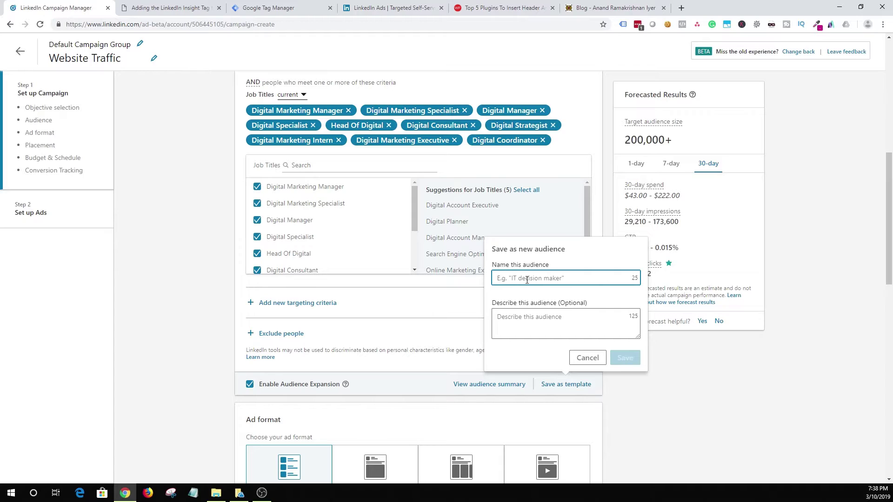
pyautogui.write('DI')
pyautogui.write('igita')
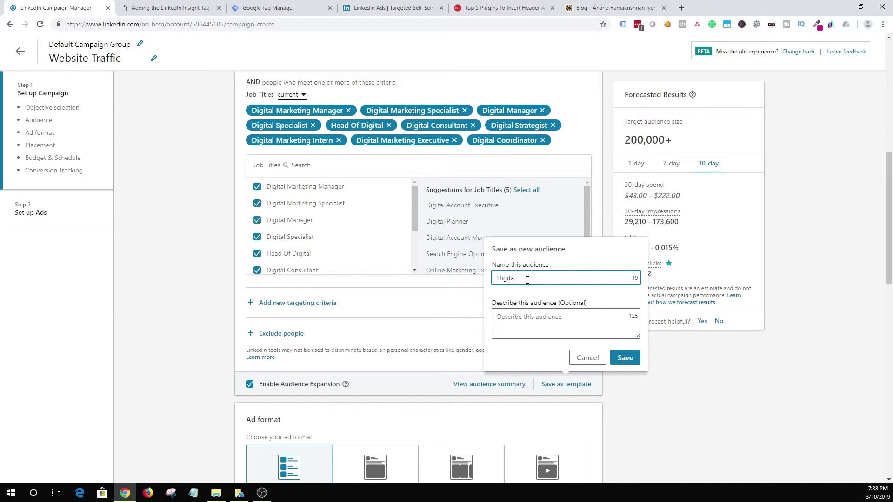
pyautogui.write('l Marketing AU')
pyautogui.click(588, 357)
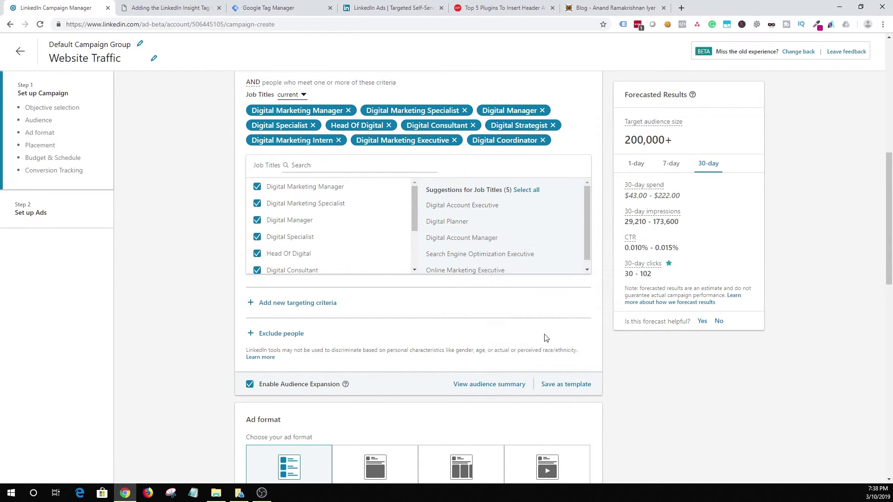
# Step: Choose the Single image ad format and show the advanced options of the LinkedIn Audience Network placement
pyautogui.scroll(-5, 547, 339)
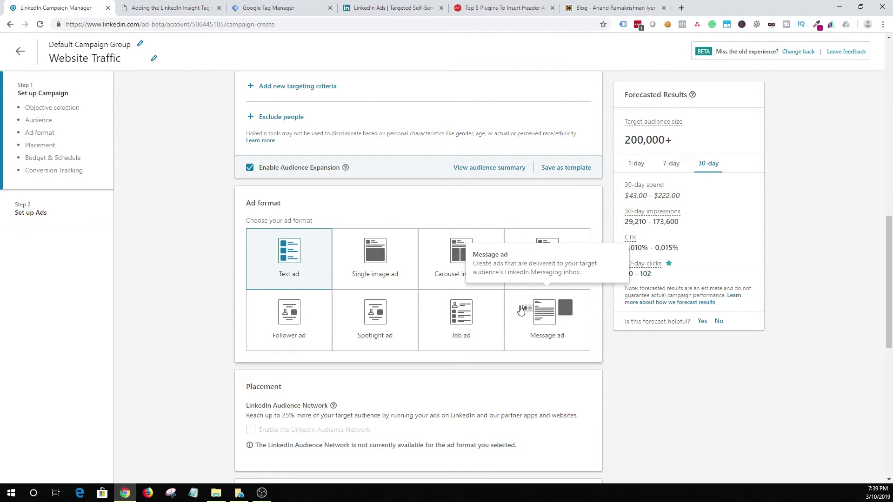
pyautogui.click(399, 267)
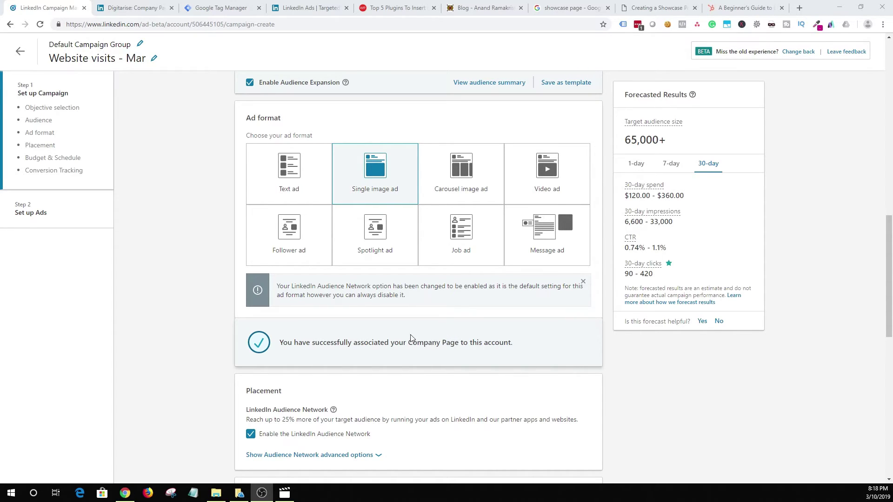
pyautogui.scroll(-5, 488, 358)
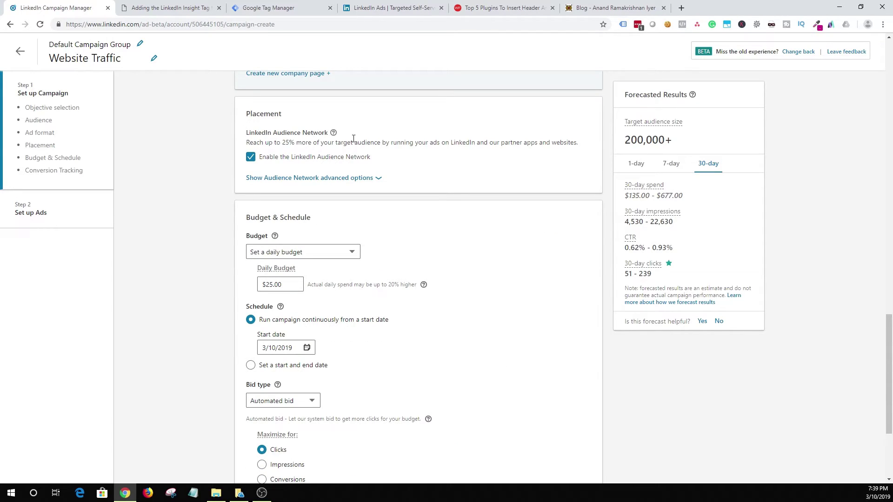
pyautogui.click(293, 178)
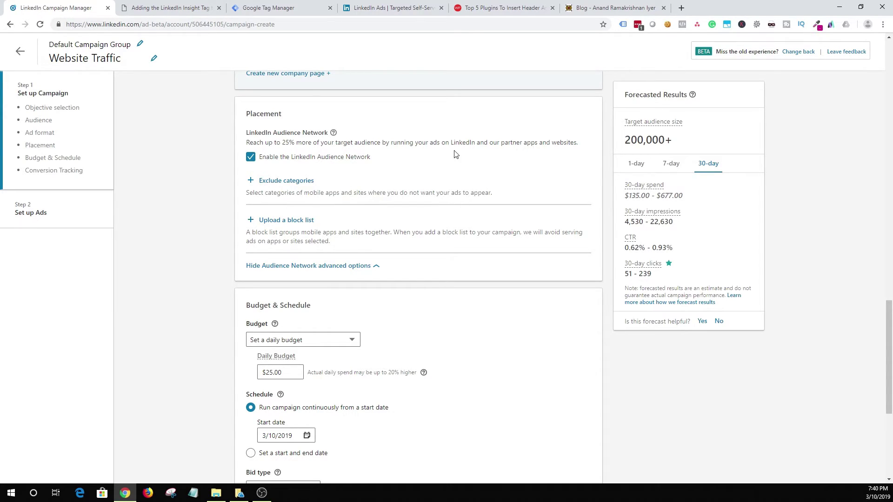
pyautogui.moveTo(444, 143); pyautogui.dragTo(540, 143)
pyautogui.click(470, 167)
pyautogui.moveTo(291, 181)
# Step: Try to set the campaign's daily budget to $5.00
pyautogui.scroll(-5, 378, 207)
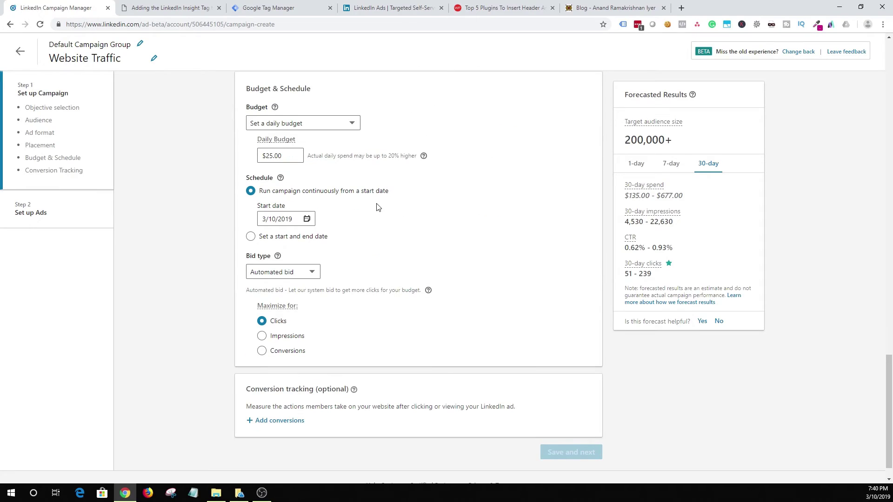
pyautogui.click(279, 157)
pyautogui.write('5')
pyautogui.press('Tab')
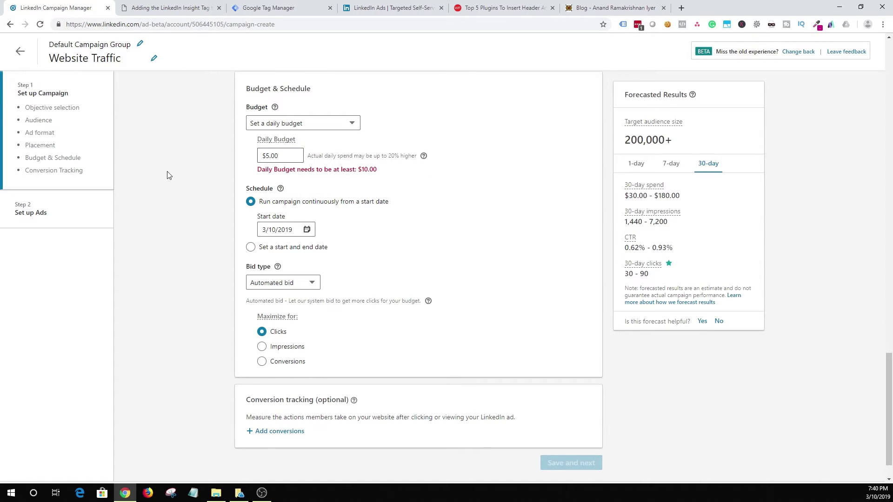
# Step: Set the campaign's daily budget to $10.00
pyautogui.hotkey('shift', 'Tab')
pyautogui.write('10')
pyautogui.click(161, 193)
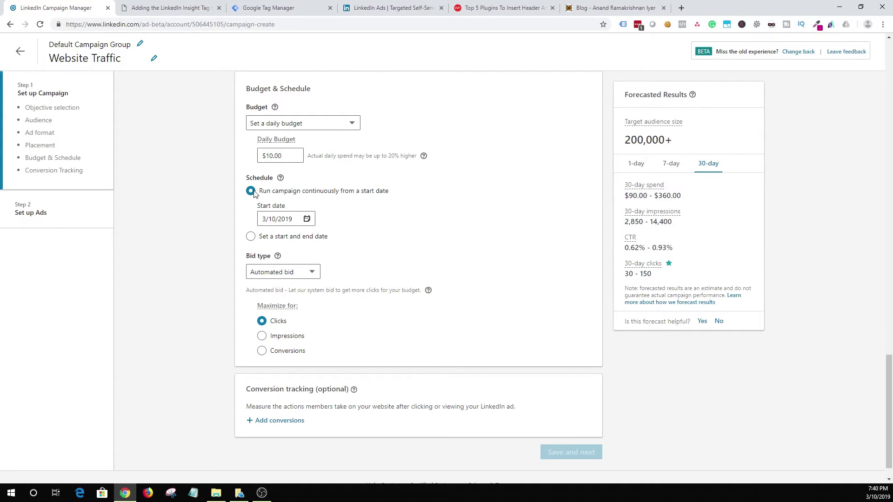
# Step: Schedule the campaign with a start and end date, ending on 3/12/2019
pyautogui.click(251, 237)
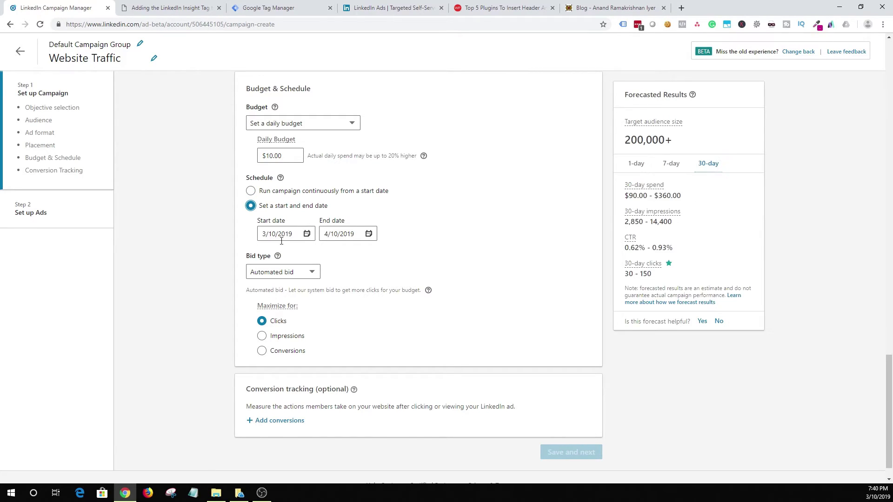
pyautogui.click(370, 233)
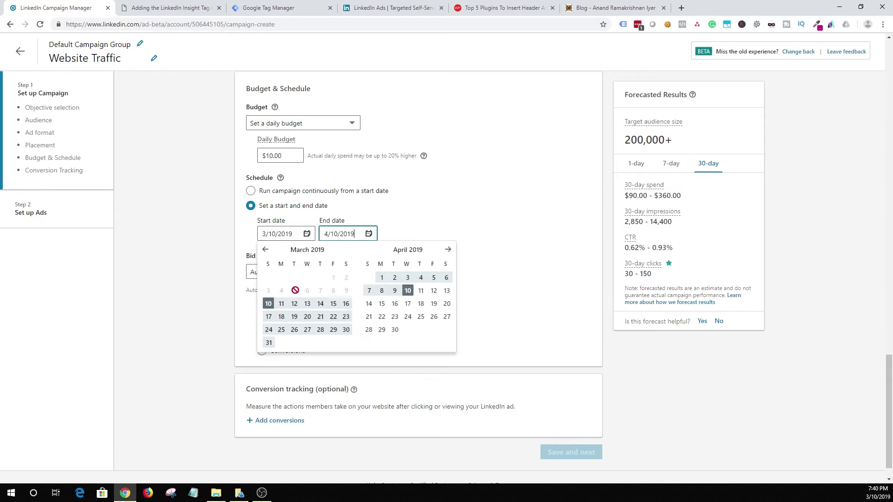
pyautogui.click(293, 305)
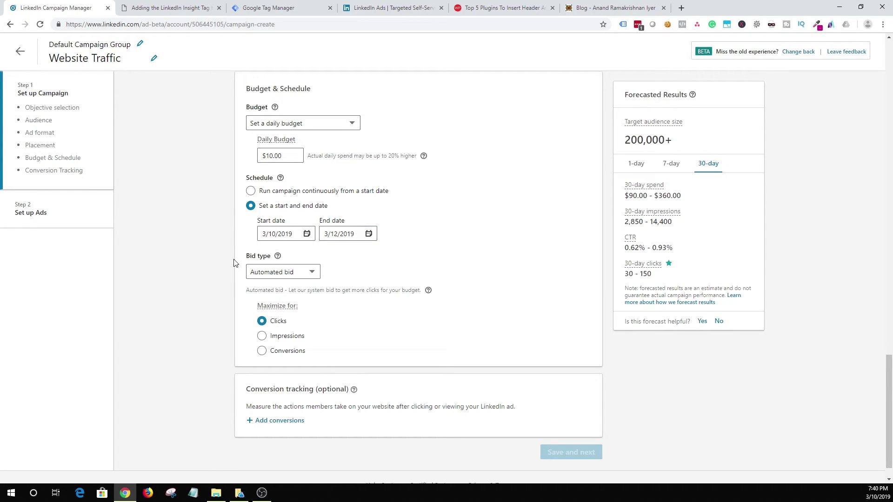
# Step: Read the bid type explanation and set the bid type to Maximum CPC Bid
pyautogui.moveTo(278, 256)
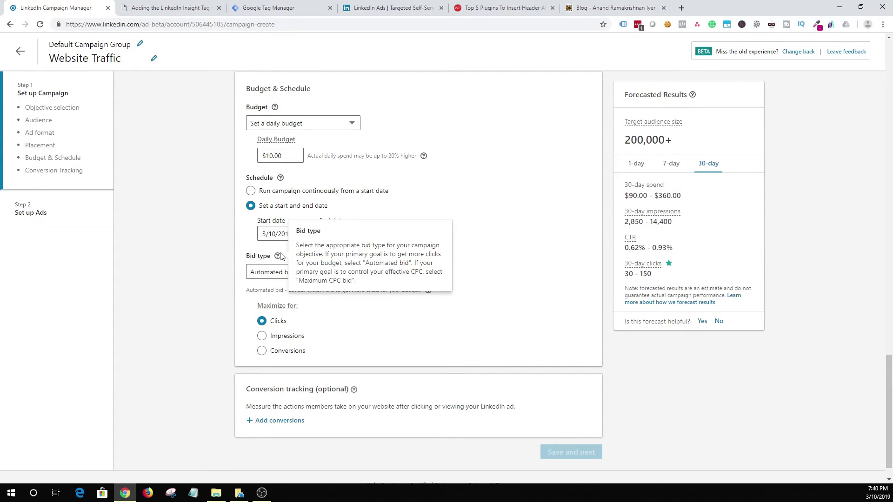
pyautogui.click(278, 274)
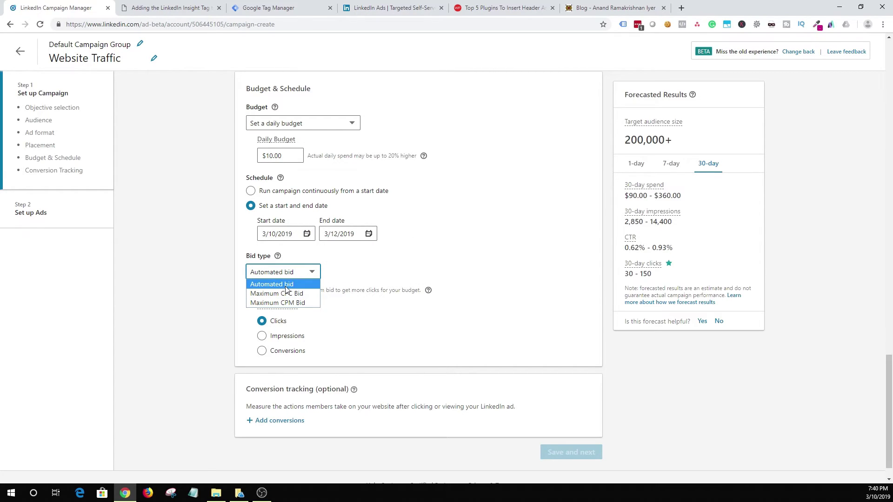
pyautogui.moveTo(278, 259)
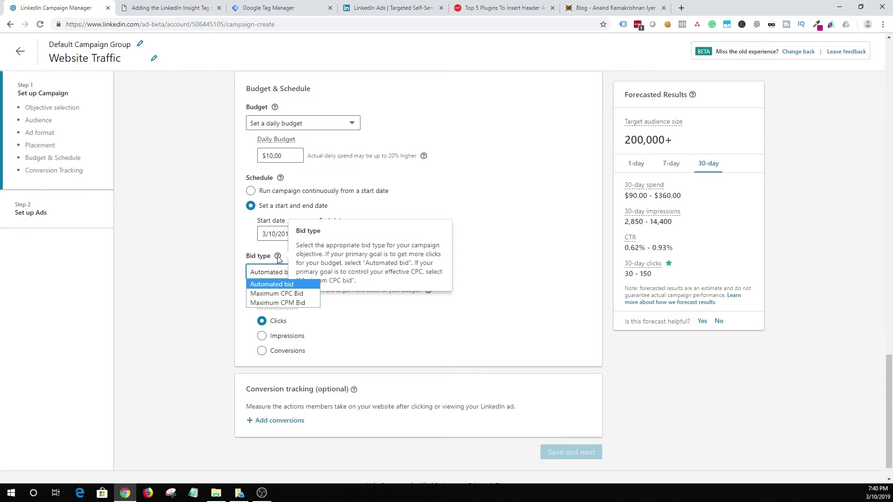
pyautogui.click(281, 272)
pyautogui.click(281, 272)
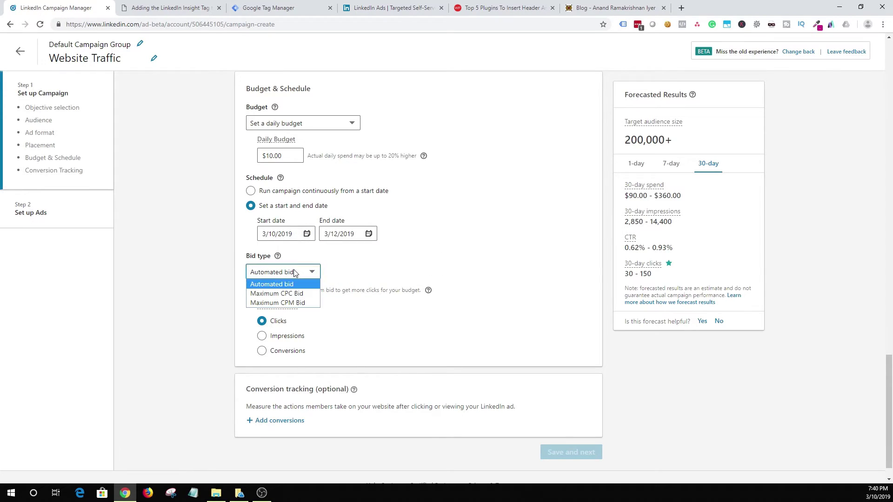
pyautogui.click(299, 295)
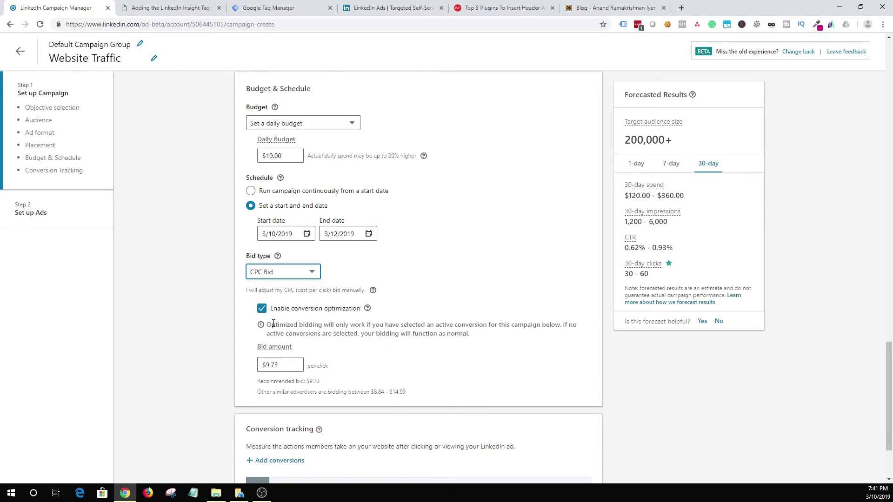
# Step: Check the conversion optimization explanation and disable conversion optimization for the bid
pyautogui.moveTo(369, 310)
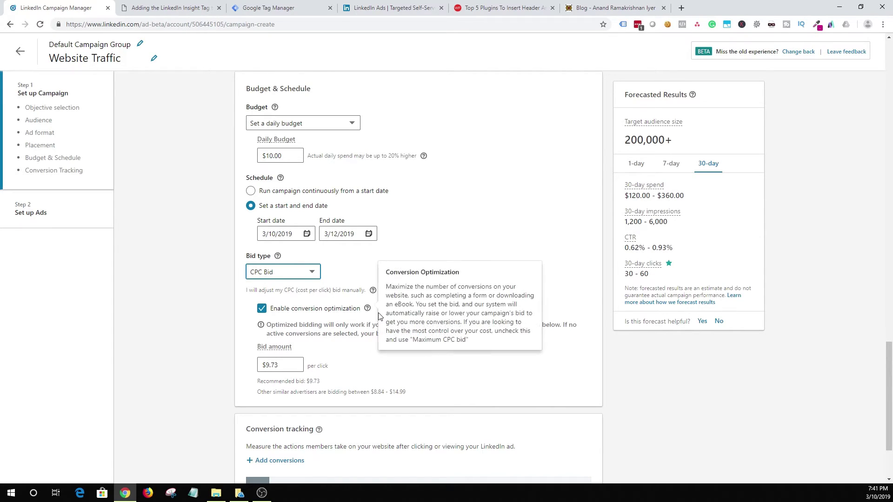
pyautogui.click(272, 313)
pyautogui.scroll(15, 372, 302)
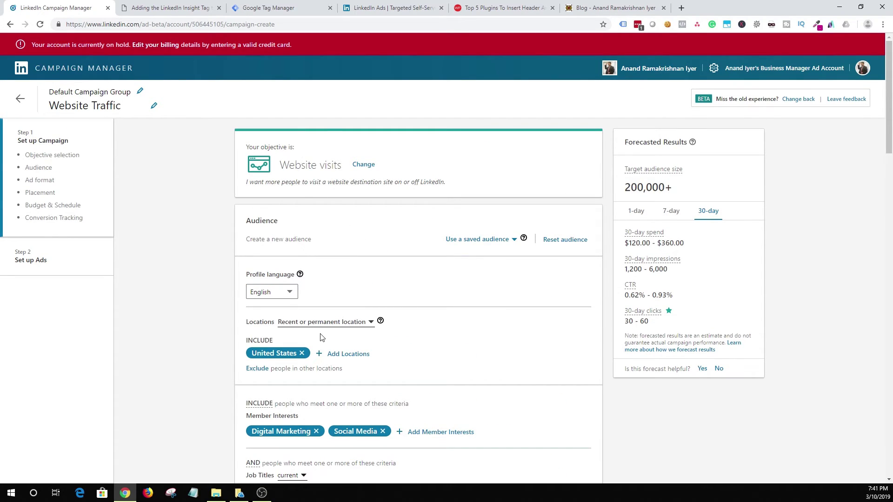
pyautogui.scroll(-20, 320, 335)
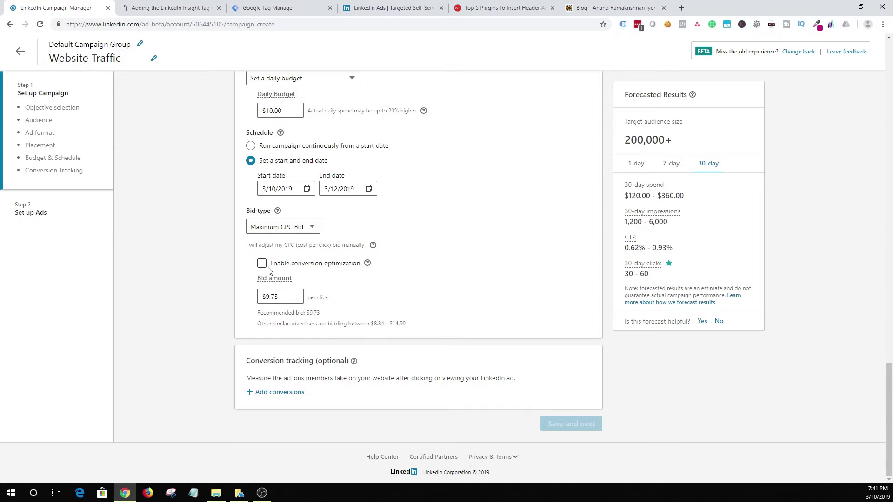
# Step: Check the recommended bid and similar advertisers' bidding range, and set the bid amount to 7 dollars per click
pyautogui.moveTo(300, 278)
pyautogui.moveTo(321, 312); pyautogui.dragTo(259, 311)
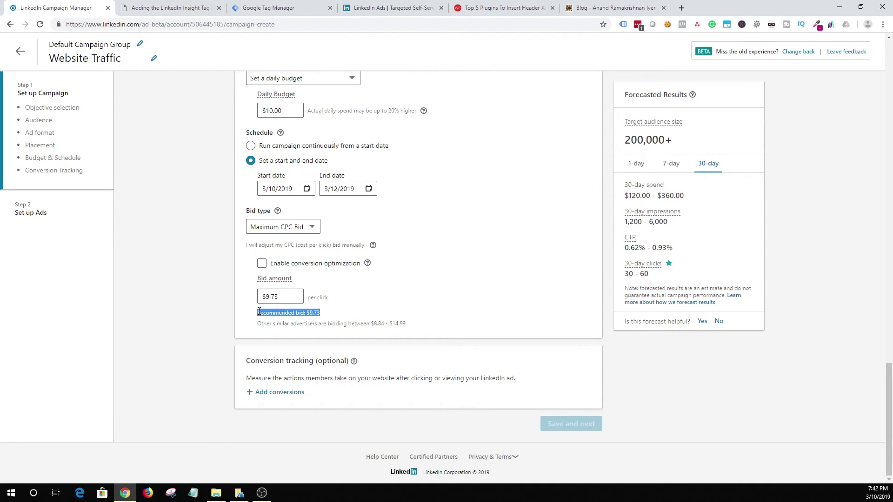
pyautogui.click(323, 315)
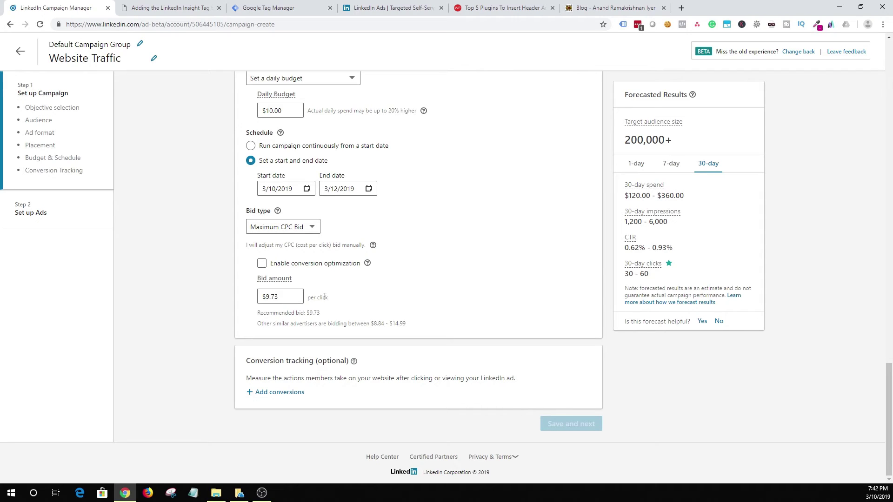
pyautogui.click(266, 299)
pyautogui.click(288, 335)
pyautogui.moveTo(259, 325); pyautogui.dragTo(413, 323)
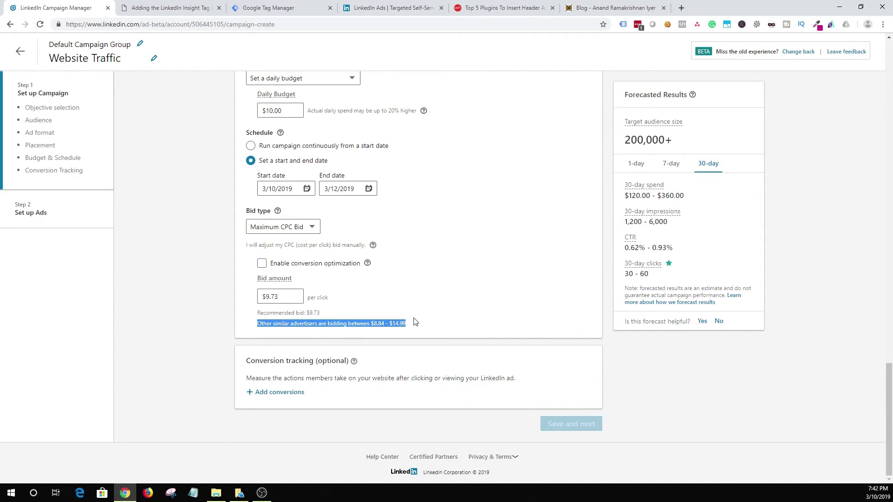
pyautogui.click(347, 323)
pyautogui.click(267, 298)
pyautogui.doubleClick(267, 298)
pyautogui.write('7')
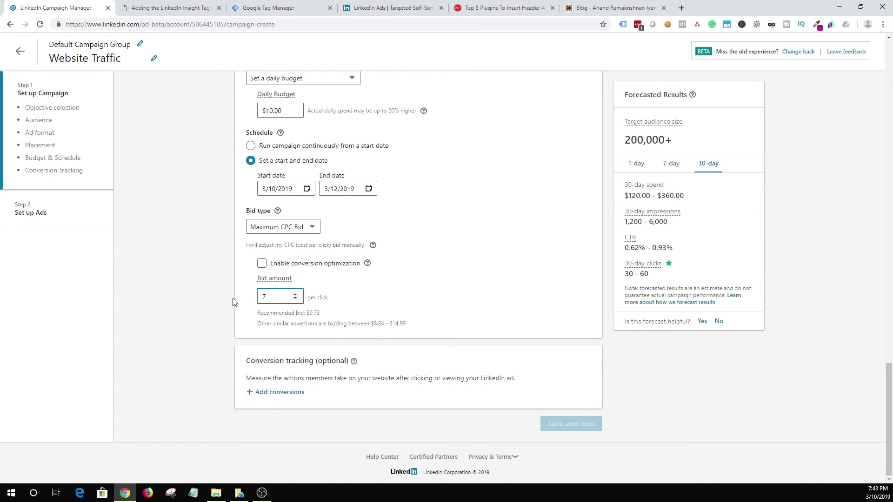
# Step: Complete the bid amount as 7.00 dollars per click and save the campaign settings to continue to ad setup
pyautogui.write('.00')
pyautogui.tripleClick(405, 301)
pyautogui.moveTo(289, 286)
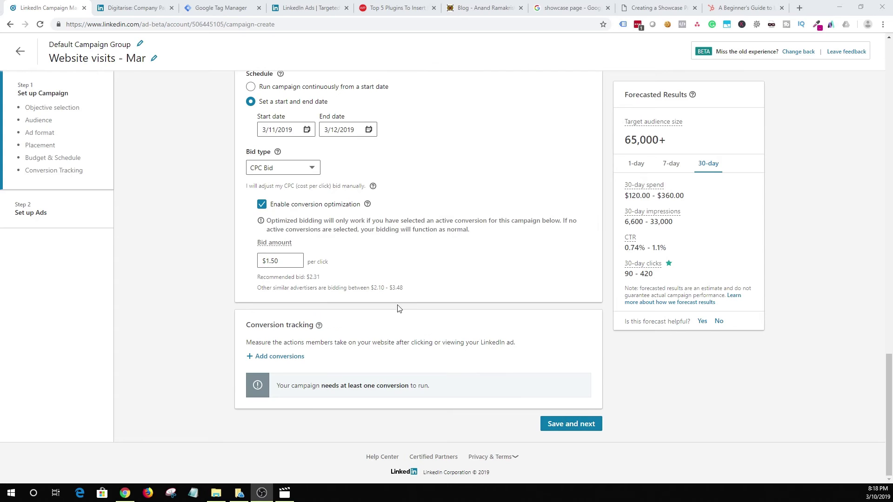
pyautogui.click(574, 424)
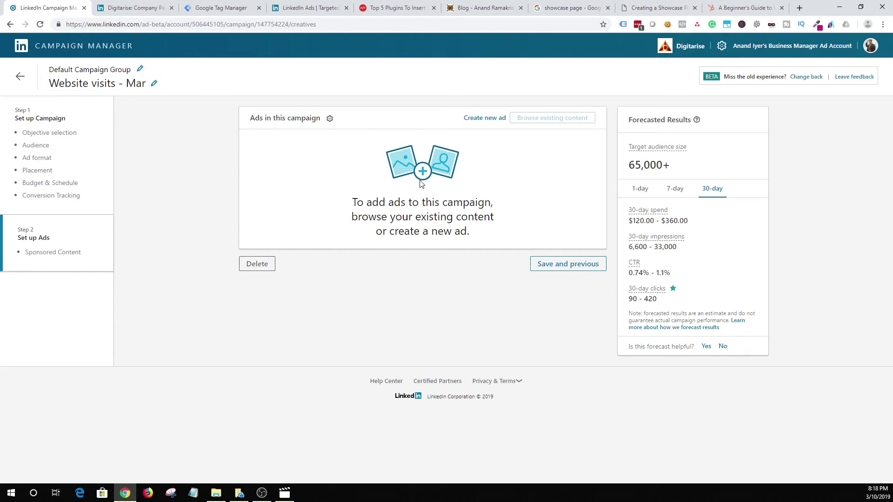
# Step: Start a new ad for the campaign and name it Website Traffic
pyautogui.click(494, 117)
pyautogui.click(219, 75)
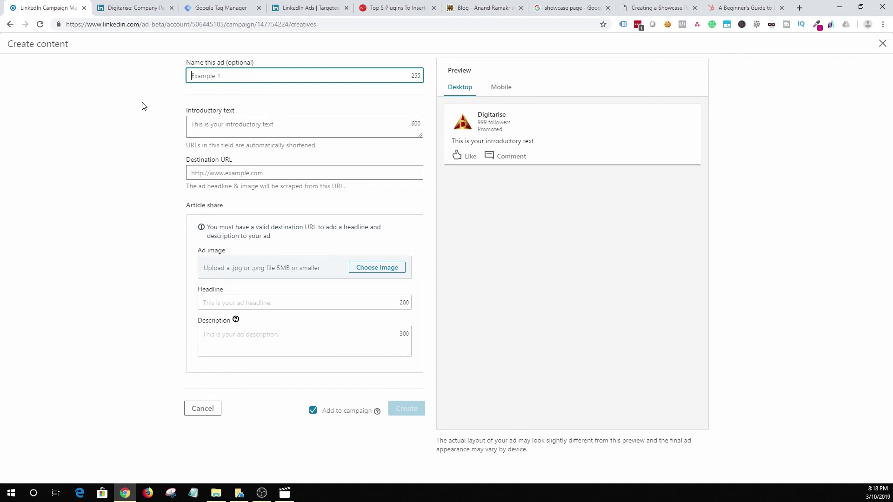
pyautogui.write('Website Traffic')
pyautogui.press('Tab')
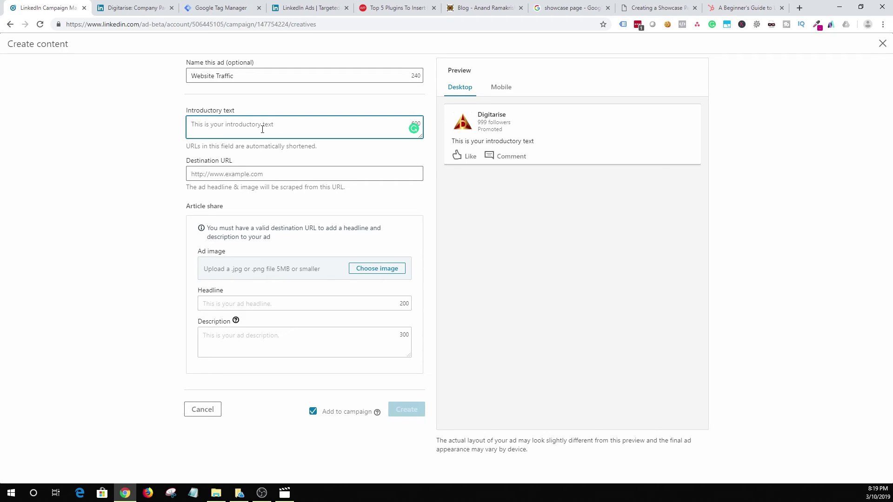
# Step: Write the ad's introductory text as "Free Digital Marketing Video Tutorials. Visit Website and Learn More."
pyautogui.write('Free D')
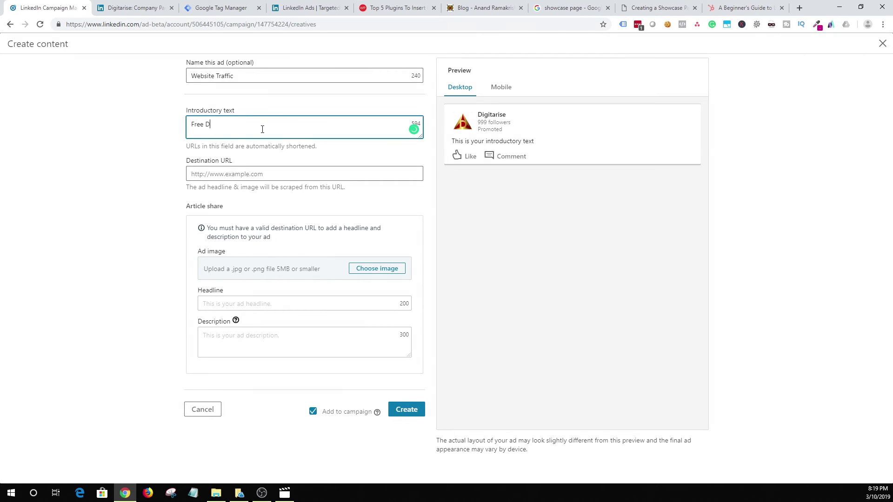
pyautogui.write('igital Marketing Video T')
pyautogui.write('utorials. Lea')
pyautogui.write('VIsi')
pyautogui.press('BackSpace')
pyautogui.press('BackSpace')
pyautogui.write('isit Website and Learn More')
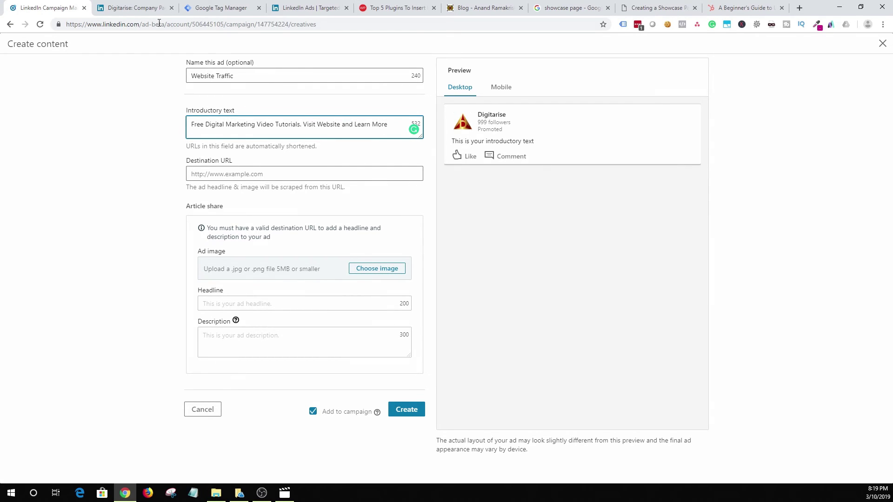
pyautogui.click(392, 125)
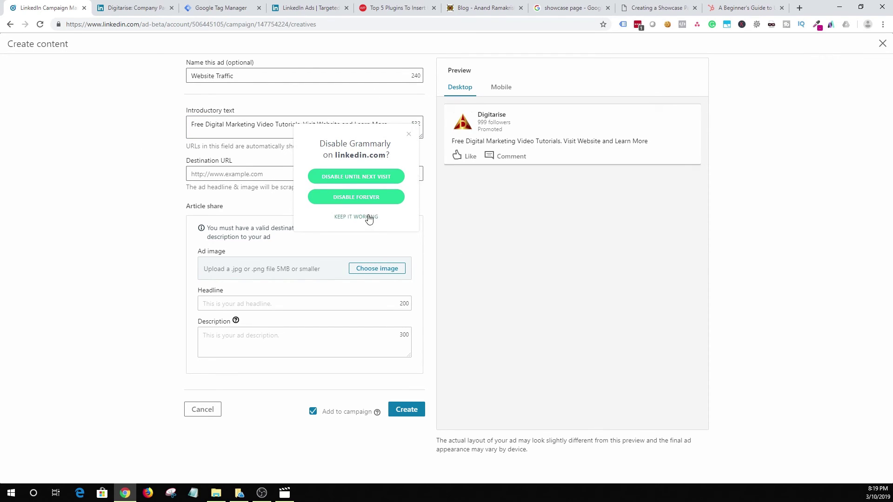
pyautogui.click(369, 217)
pyautogui.click(391, 124)
pyautogui.write('.')
pyautogui.click(107, 214)
pyautogui.click(265, 177)
pyautogui.write('www.anandriyer.com')
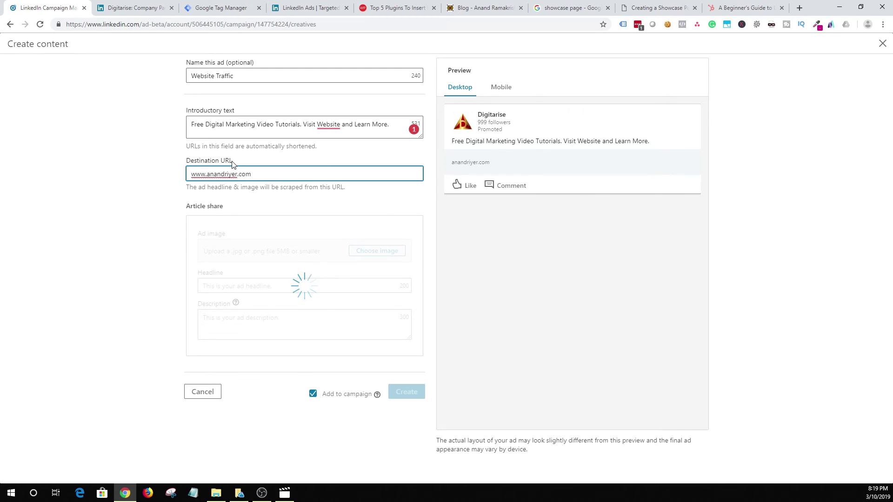
pyautogui.click(105, 205)
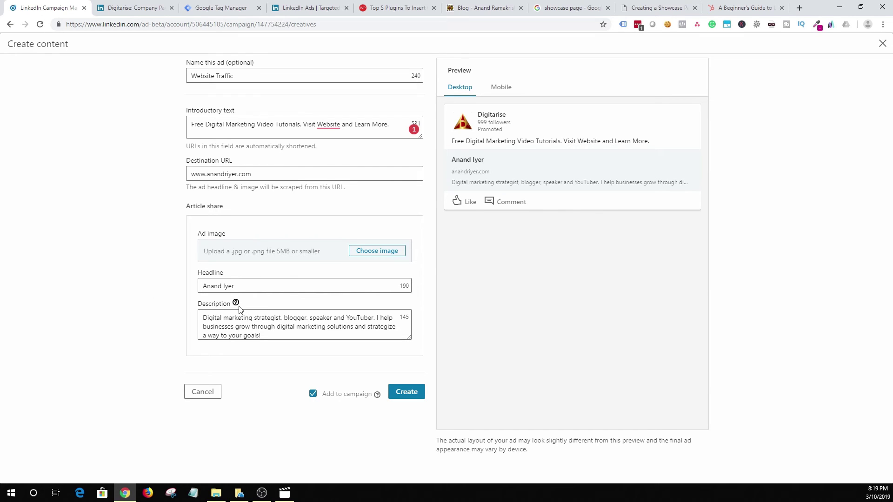
pyautogui.moveTo(408, 339); pyautogui.dragTo(420, 387)
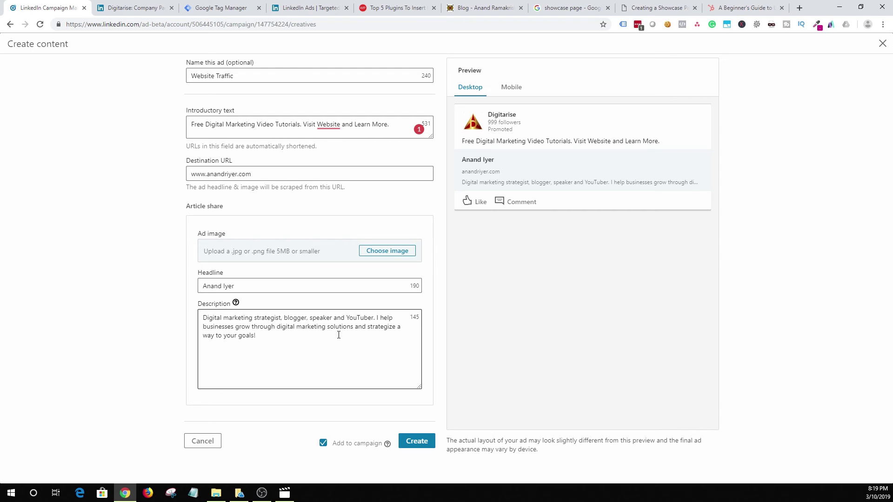
# Step: Upload "free digital marketing video tutorials" as the ad image and create the ad within the campaign
pyautogui.click(397, 251)
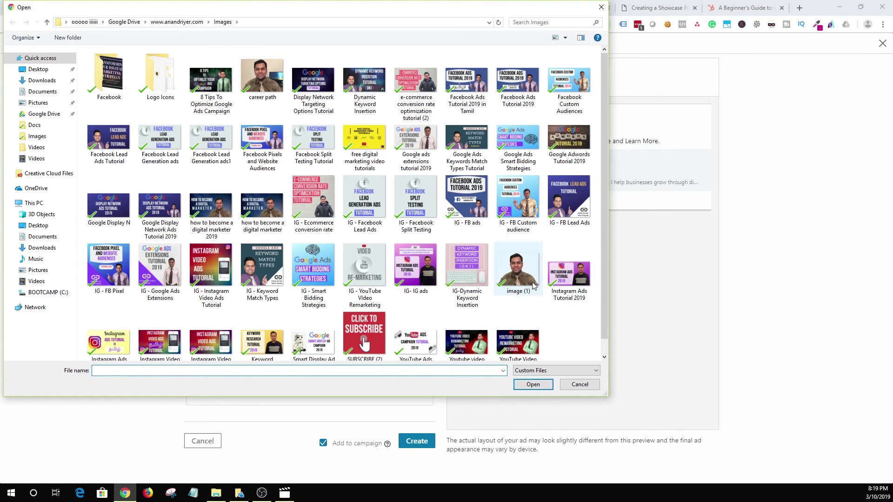
pyautogui.click(364, 140)
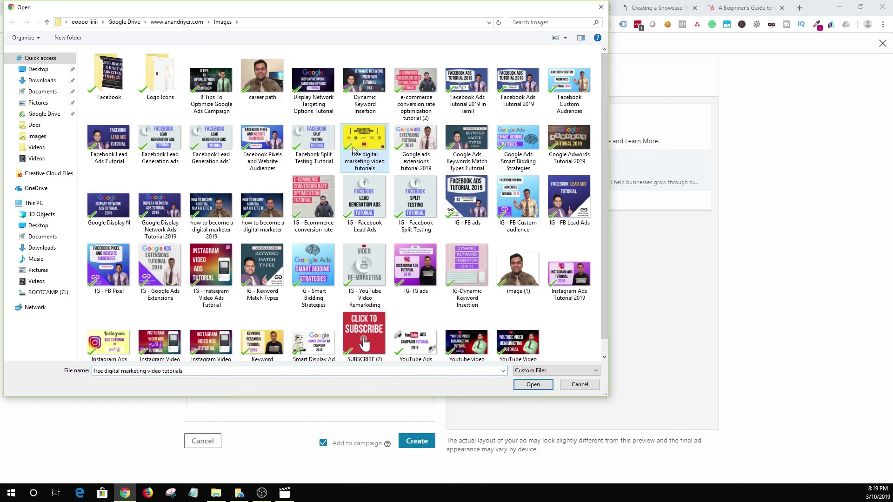
pyautogui.click(523, 385)
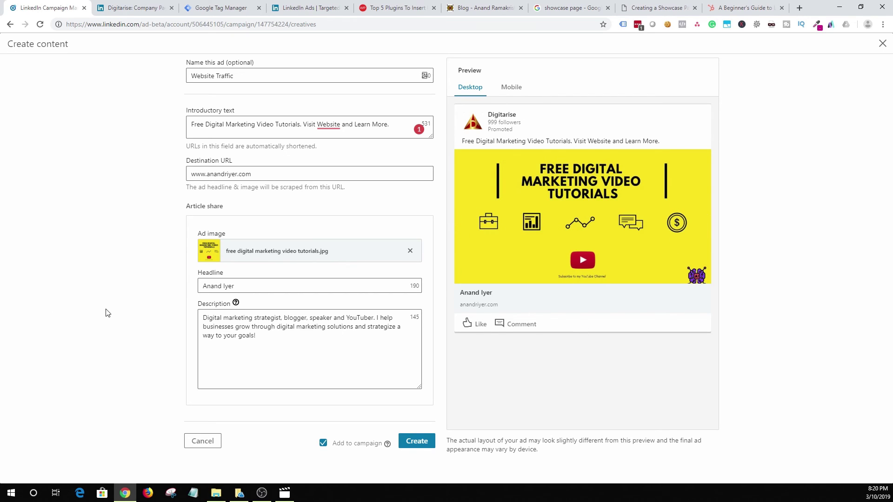
pyautogui.click(424, 446)
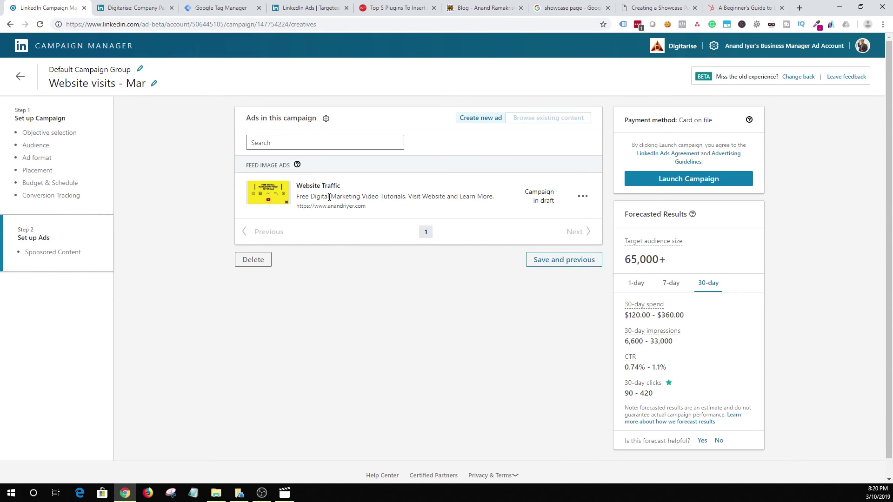
# Step: Go back through the campaign settings to recheck them, save them again and launch the campaign
pyautogui.click(567, 259)
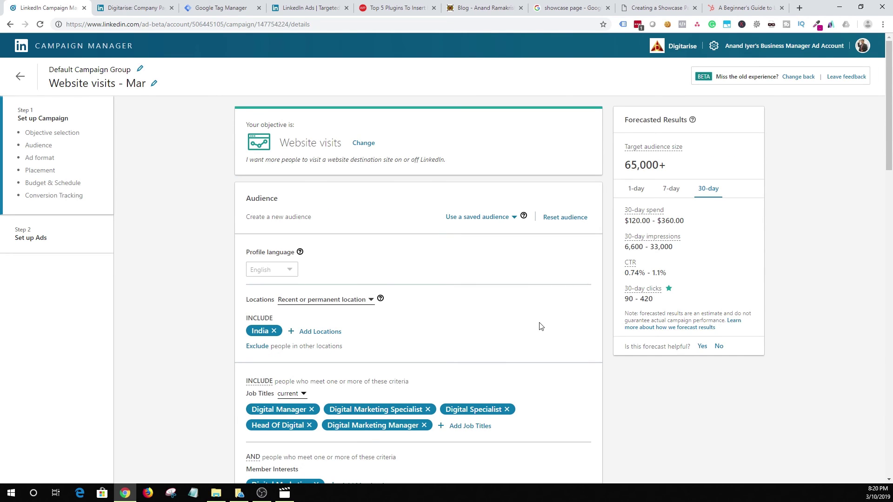
pyautogui.scroll(-15, 540, 327)
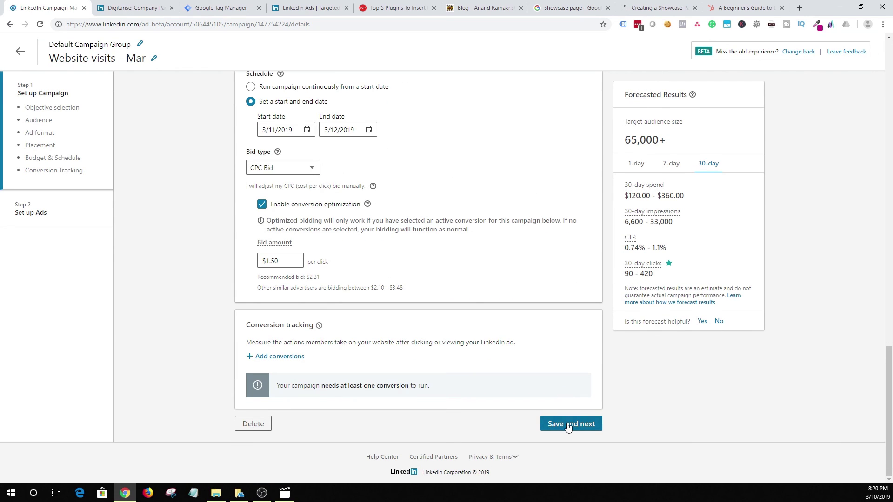
pyautogui.click(568, 427)
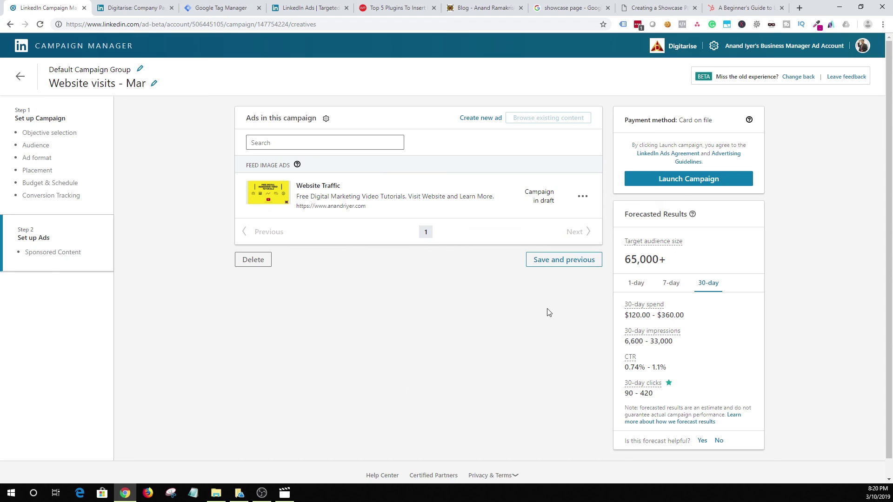
pyautogui.click(673, 183)
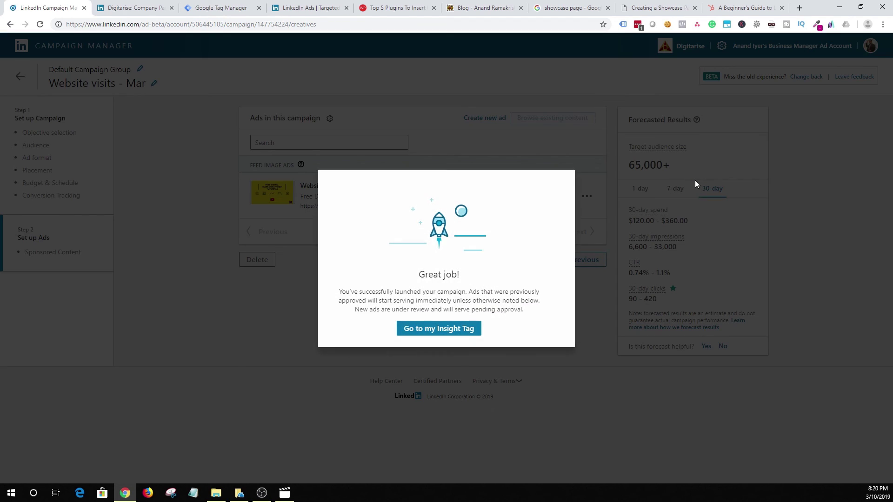
# Step: Visit the Insight Tag page, then open the campaign performance overview and list the Default Campaign Group's campaigns
pyautogui.click(460, 330)
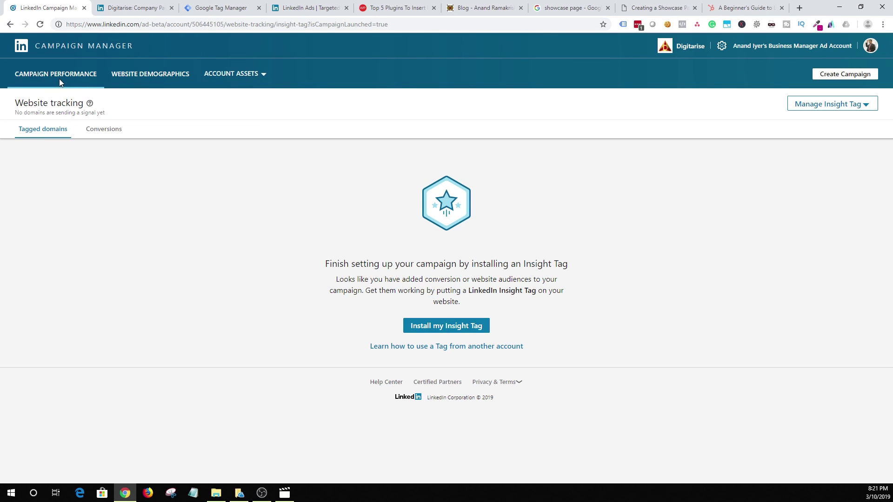
pyautogui.click(59, 77)
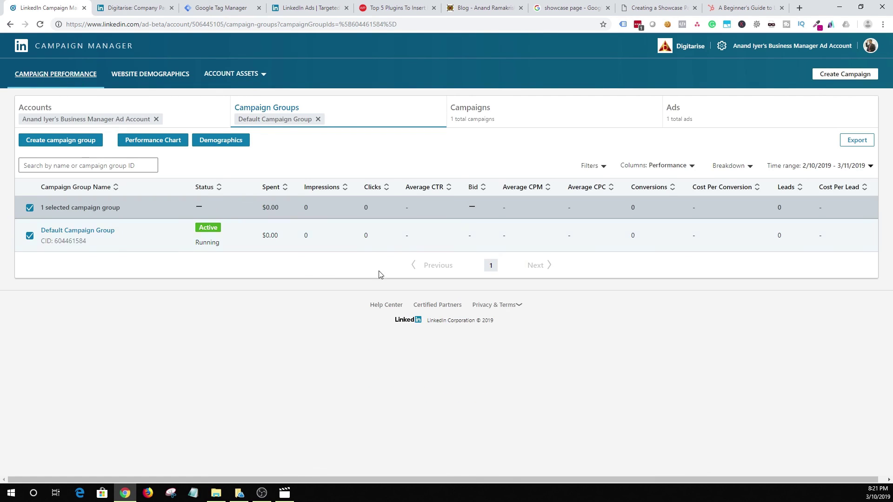
pyautogui.click(99, 233)
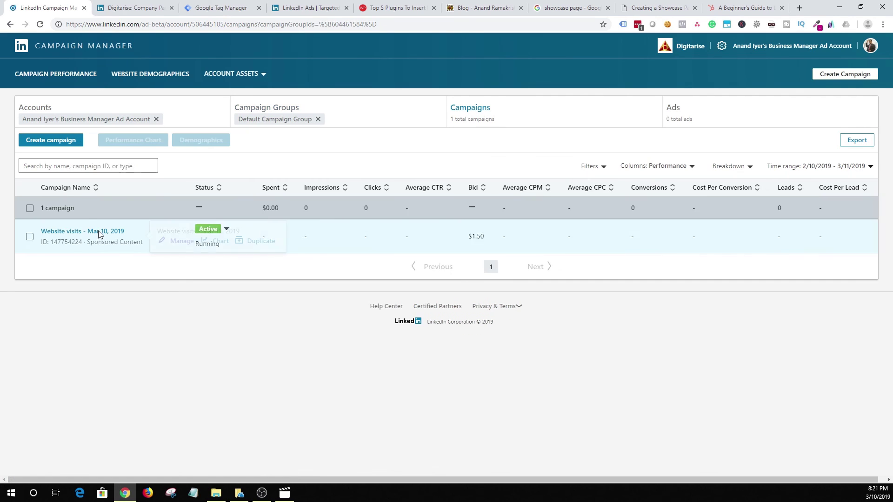